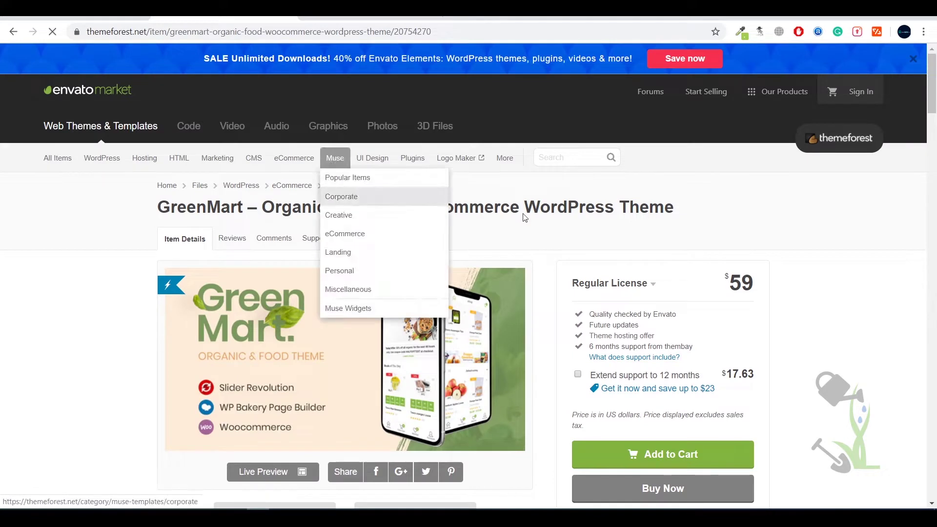
# Step: Review the GreenMart item page, noting its 1,362 sales, then open its Document System documentation
pyautogui.moveTo(525, 218); pyautogui.dragTo(615, 214)
pyautogui.click(697, 210)
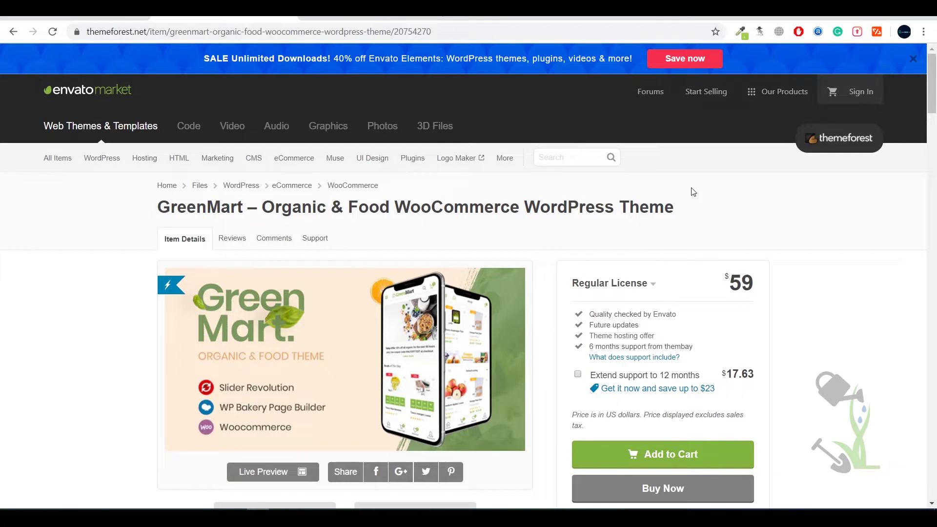
pyautogui.scroll(-4, 581, 252)
pyautogui.scroll(-12, 579, 254)
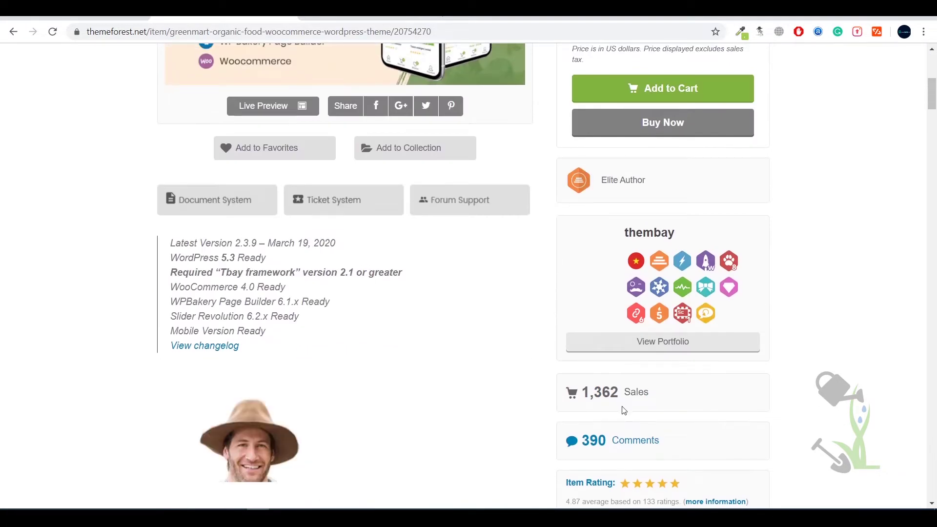
pyautogui.moveTo(578, 393); pyautogui.dragTo(620, 386)
pyautogui.scroll(-15, 580, 325)
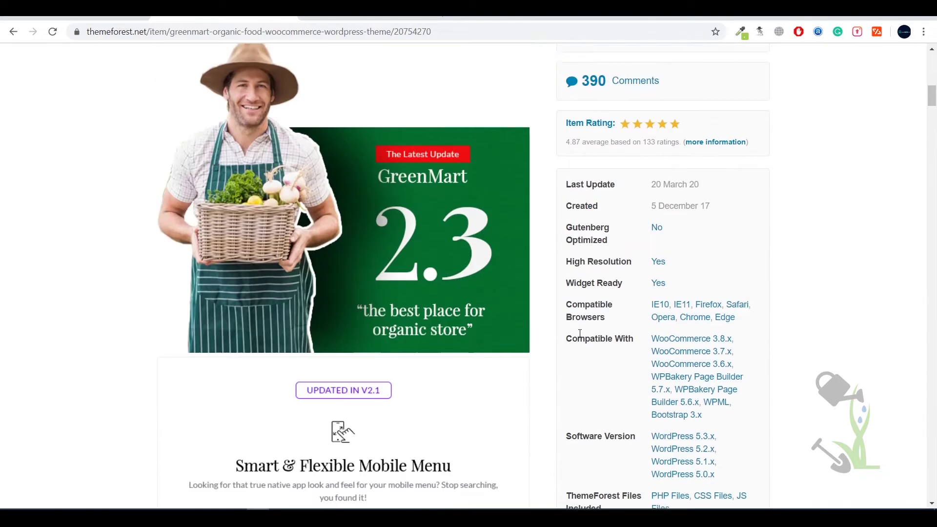
pyautogui.scroll(1, 579, 325)
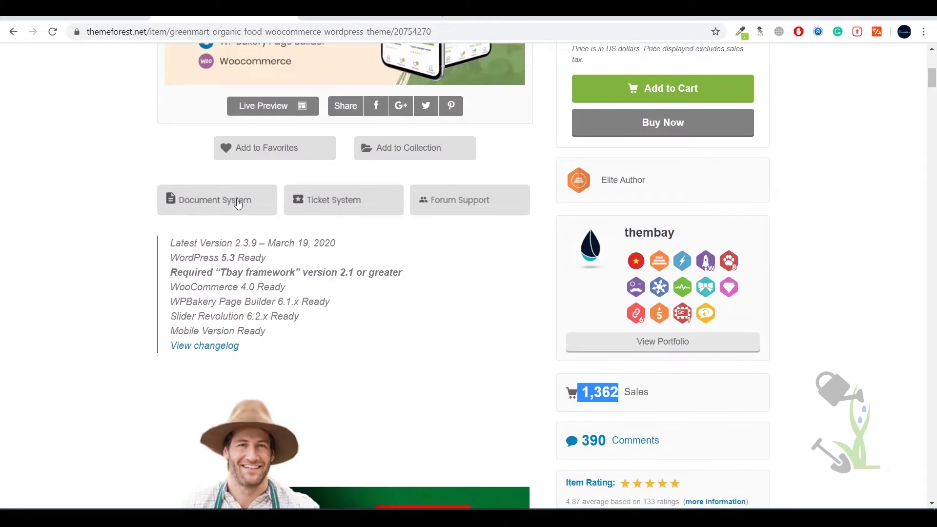
pyautogui.click(260, 210)
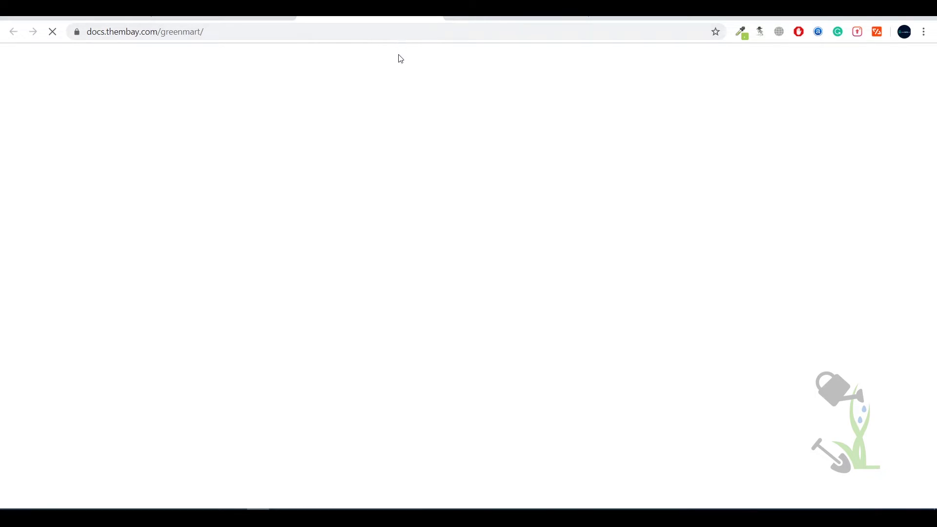
# Step: Go back to the GreenMart item page after a brief look at the full-screen theme preview
pyautogui.hotkey('alt', 'Left')
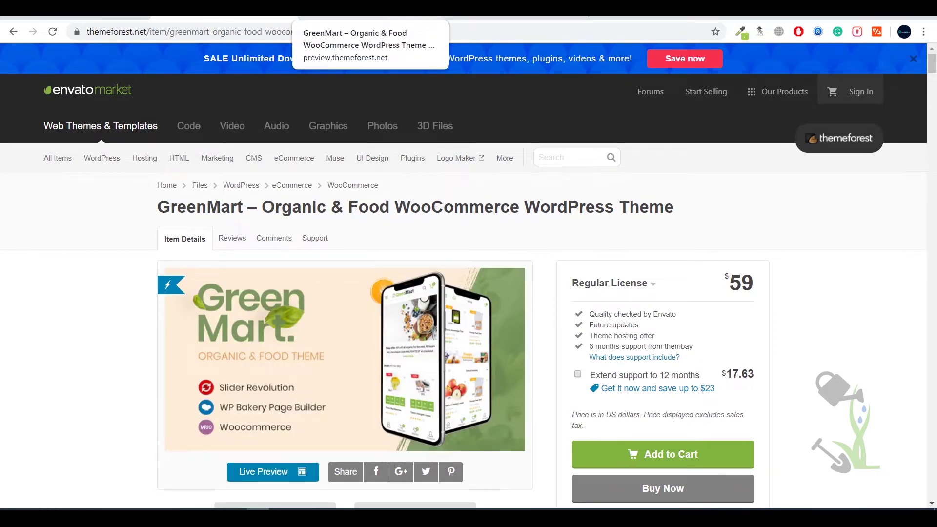
pyautogui.click(370, 10)
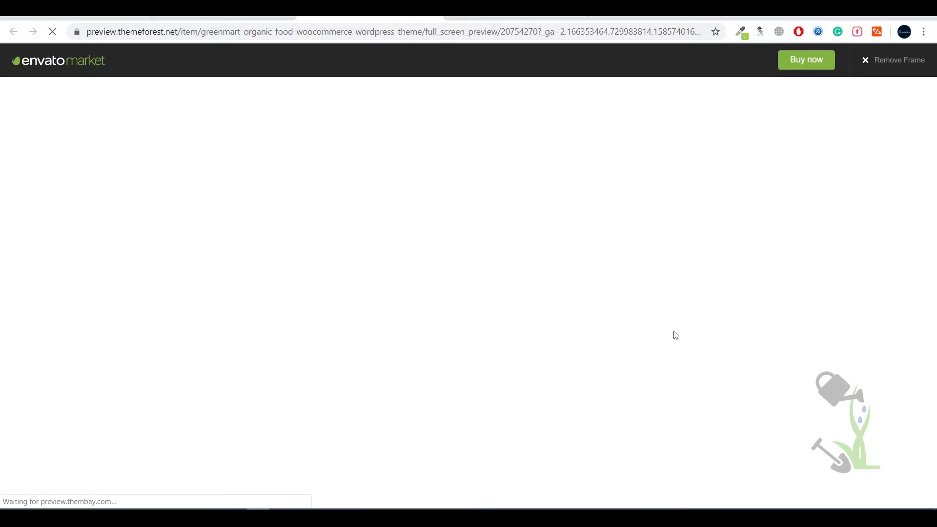
pyautogui.click(264, 10)
# Step: Open the preview.thembay.com/greenmart demo showcase from the Multi-Organic Niches demo thumbnails
pyautogui.scroll(-20, 508, 318)
pyautogui.scroll(-20, 512, 317)
pyautogui.scroll(20, 512, 316)
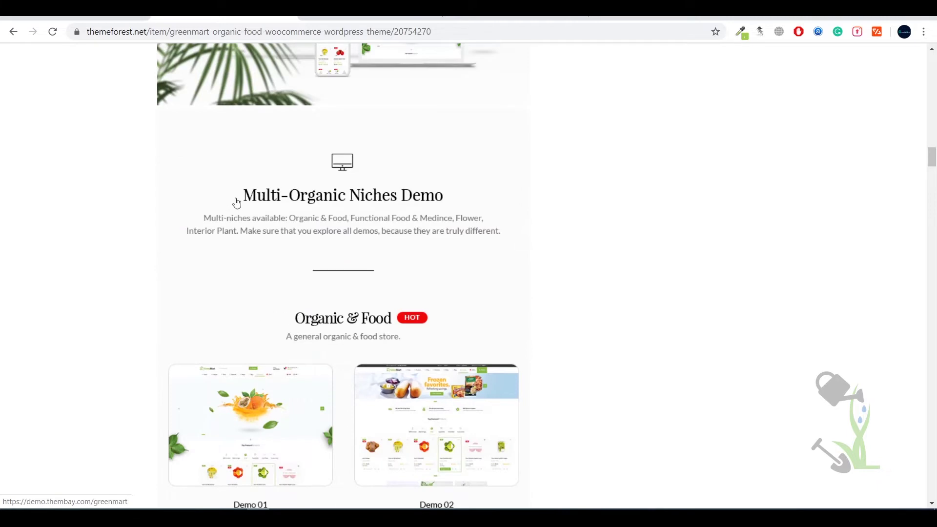
pyautogui.scroll(-12, 516, 207)
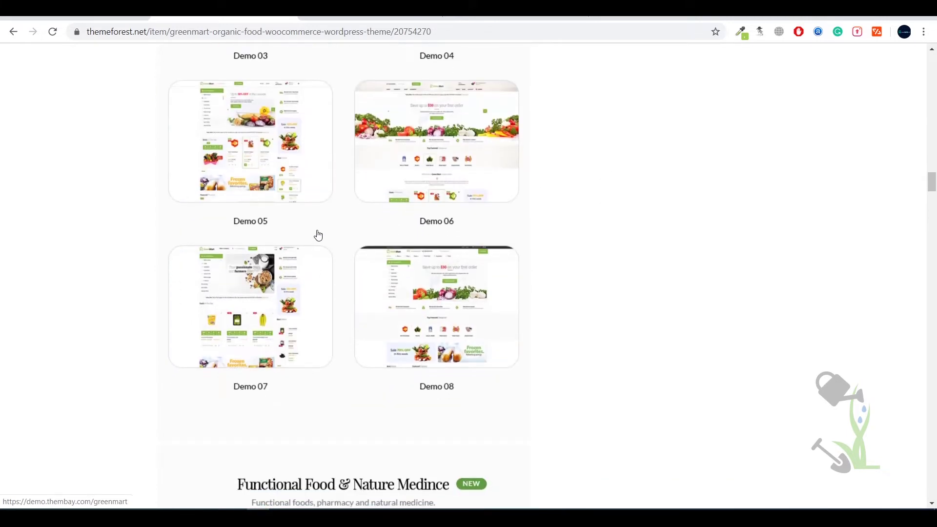
pyautogui.scroll(-7, 322, 234)
pyautogui.scroll(-6, 377, 382)
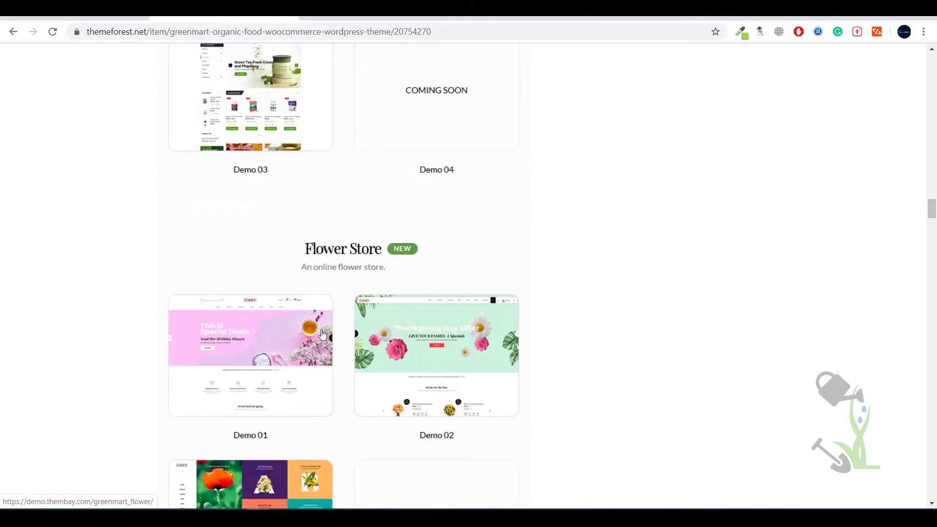
pyautogui.scroll(-4, 410, 331)
pyautogui.scroll(15, 357, 324)
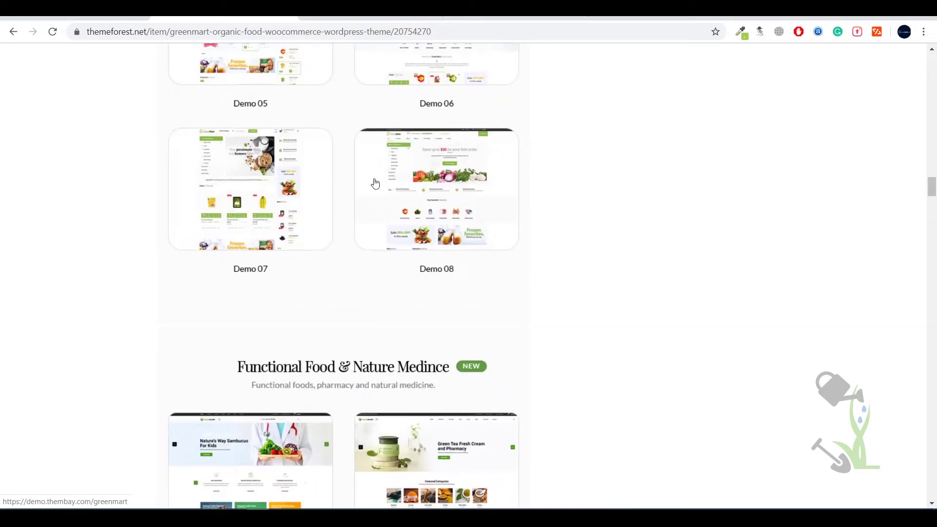
pyautogui.click(376, 183)
pyautogui.scroll(-12, 538, 268)
pyautogui.scroll(9, 534, 271)
# Step: Browse the showcase down to the Flower Store demos, then return to the themeforest.net tab
pyautogui.scroll(-6, 532, 276)
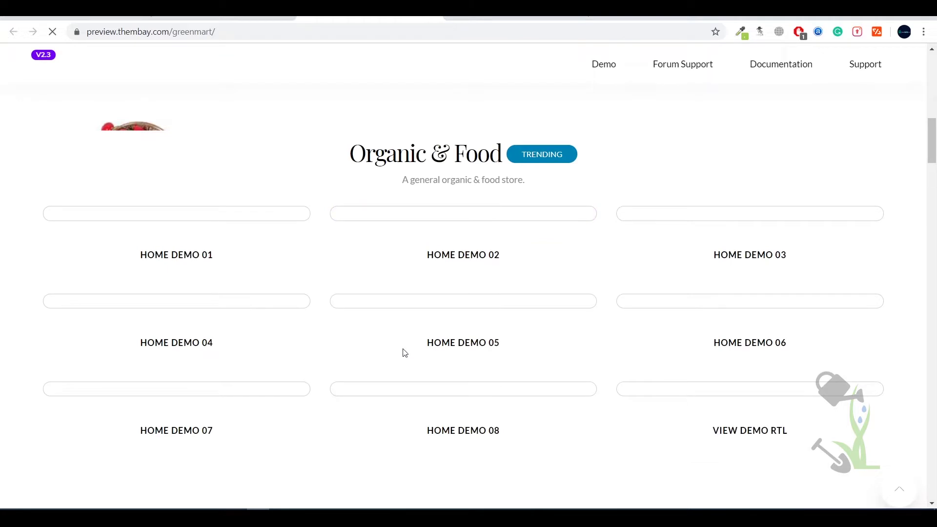
pyautogui.scroll(-11, 523, 371)
pyautogui.scroll(4, 542, 371)
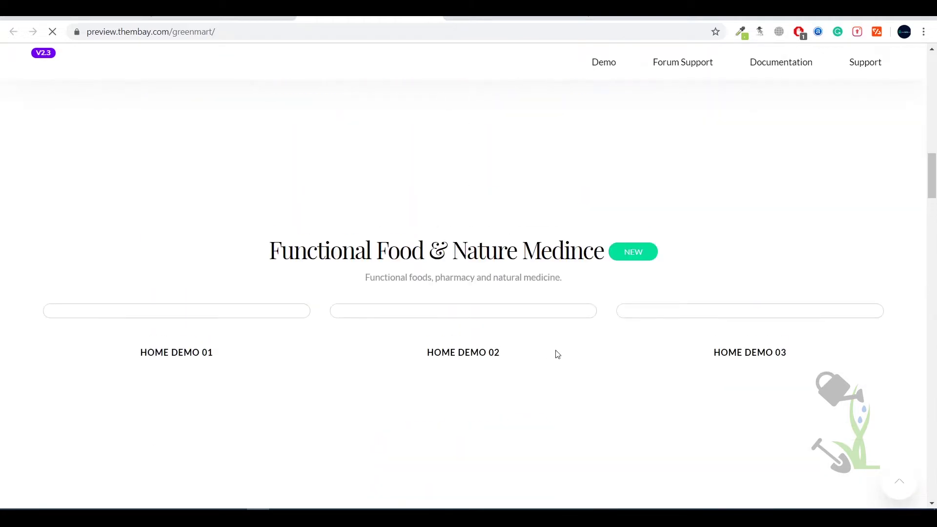
pyautogui.scroll(-10, 537, 253)
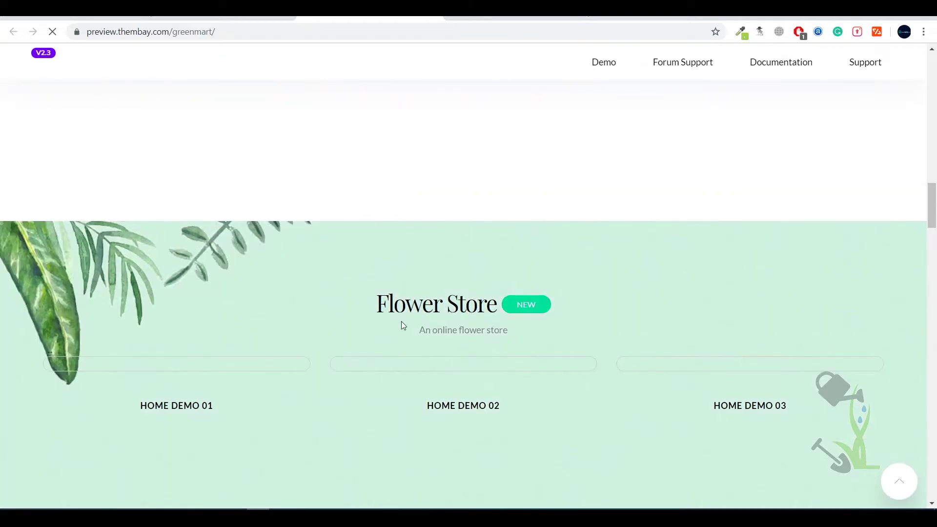
pyautogui.scroll(4, 404, 332)
pyautogui.scroll(-5, 379, 261)
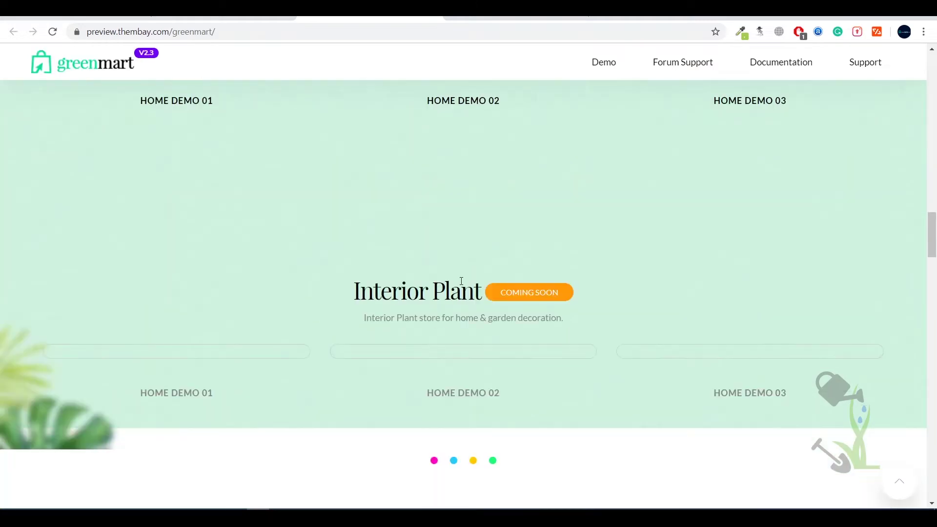
pyautogui.scroll(-4, 561, 303)
pyautogui.scroll(20, 736, 402)
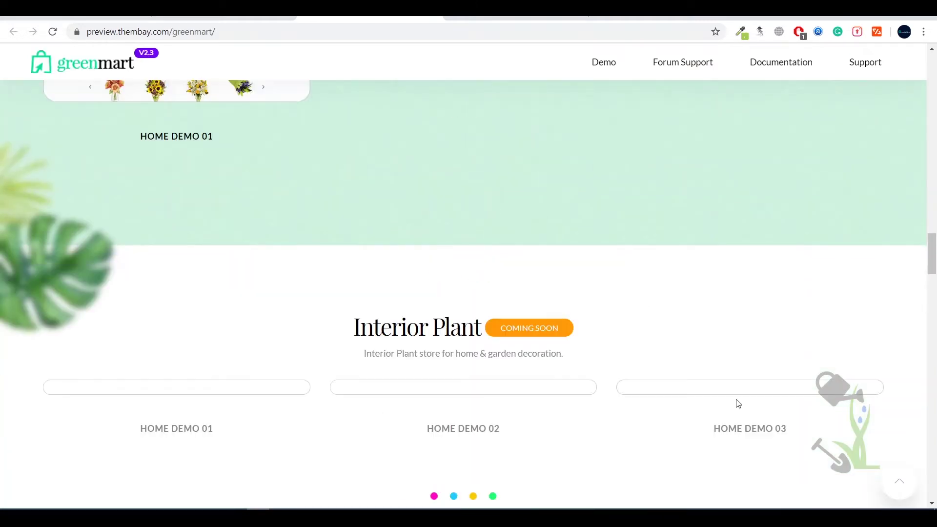
pyautogui.scroll(16, 737, 402)
pyautogui.scroll(-16, 736, 402)
pyautogui.scroll(1, 736, 401)
pyautogui.scroll(-10, 736, 402)
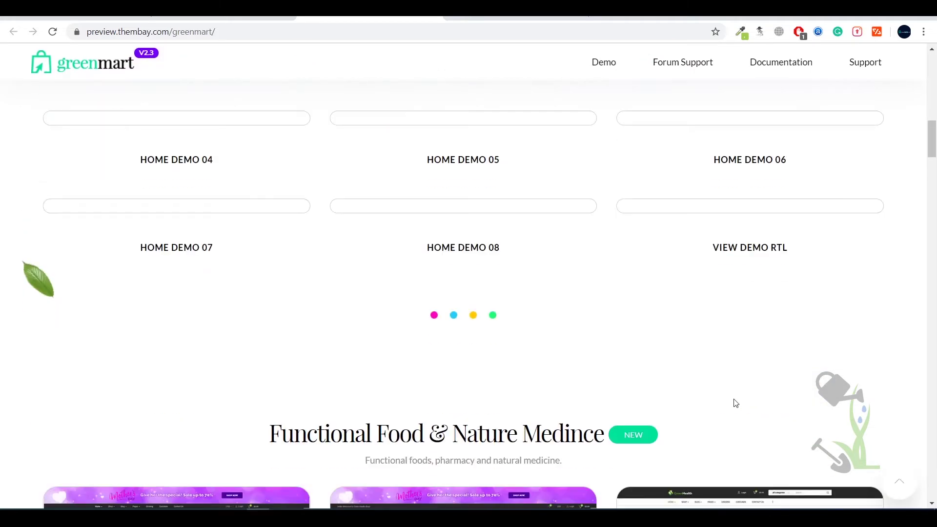
pyautogui.scroll(5, 737, 401)
pyautogui.scroll(-18, 737, 398)
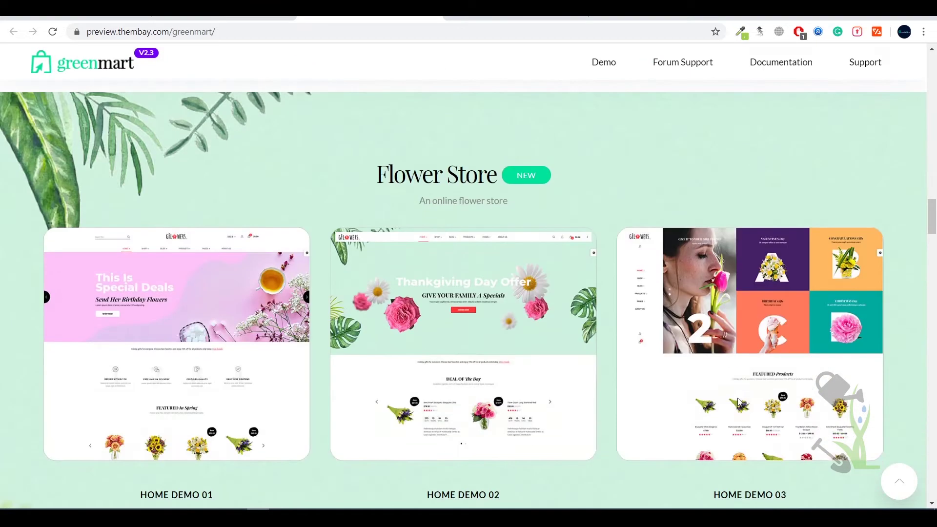
pyautogui.scroll(7, 737, 399)
pyautogui.scroll(-5, 737, 399)
pyautogui.scroll(20, 737, 399)
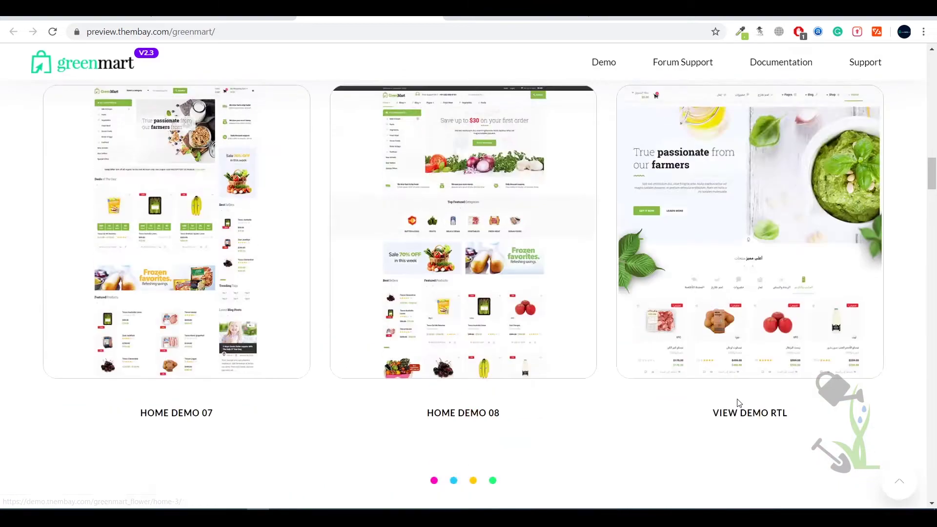
pyautogui.click(223, 9)
# Step: Scroll the item page to the top and switch to the Ultimate Blogging Championship site's front page
pyautogui.scroll(15, 564, 328)
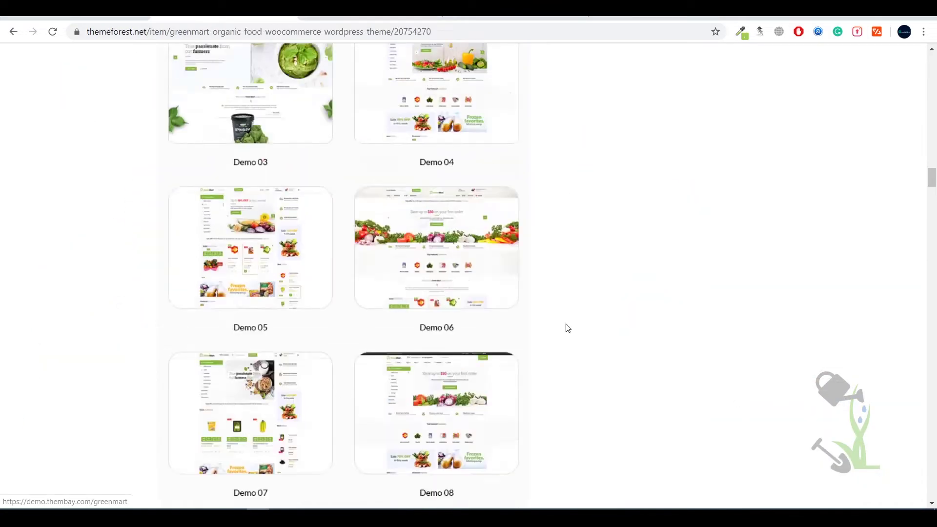
pyautogui.scroll(10, 690, 236)
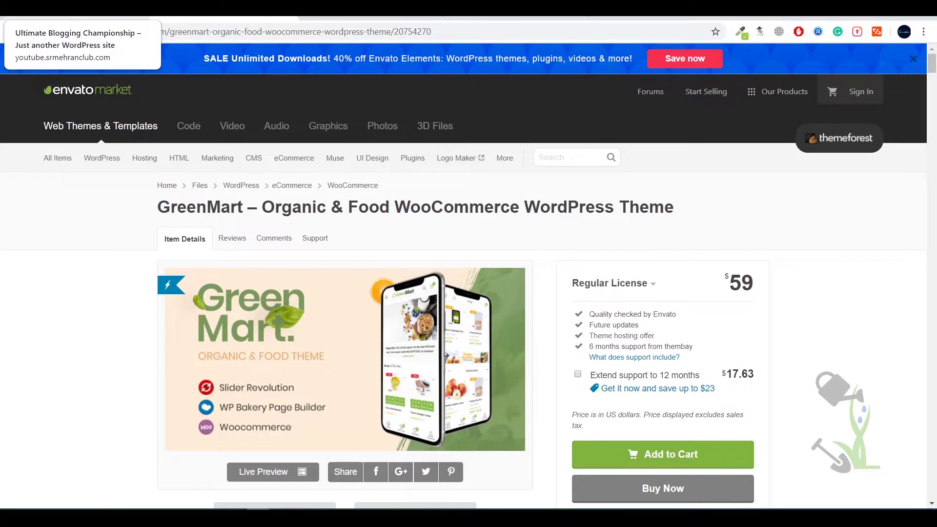
pyautogui.click(63, 8)
pyautogui.scroll(-5, 416, 227)
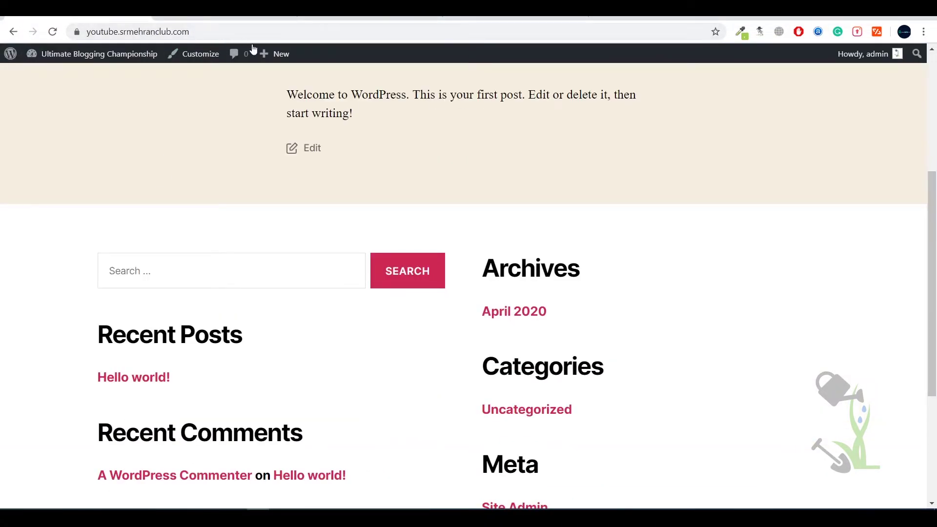
# Step: Add /wp-admin to the youtube.srmehranclub.com address to load the admin Dashboard
pyautogui.click(293, 32)
pyautogui.click(307, 32)
pyautogui.write('/wp')
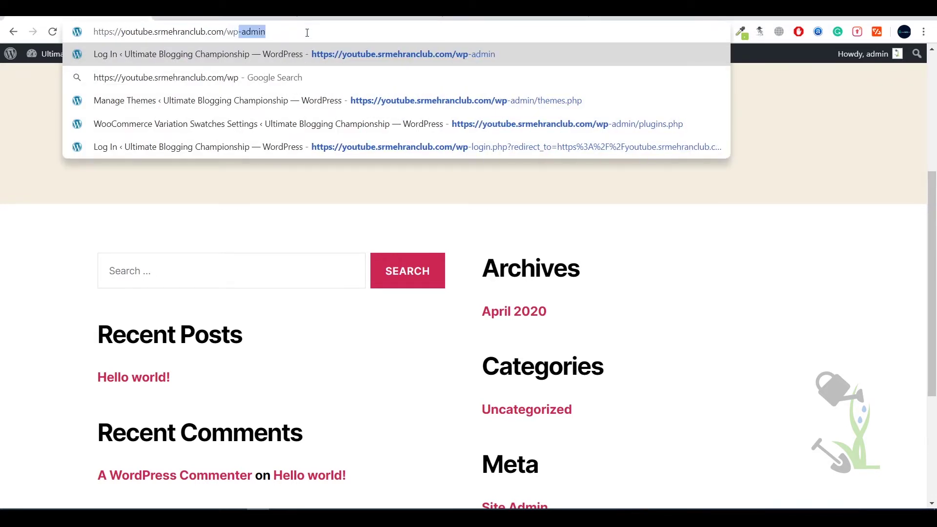
pyautogui.press('Return')
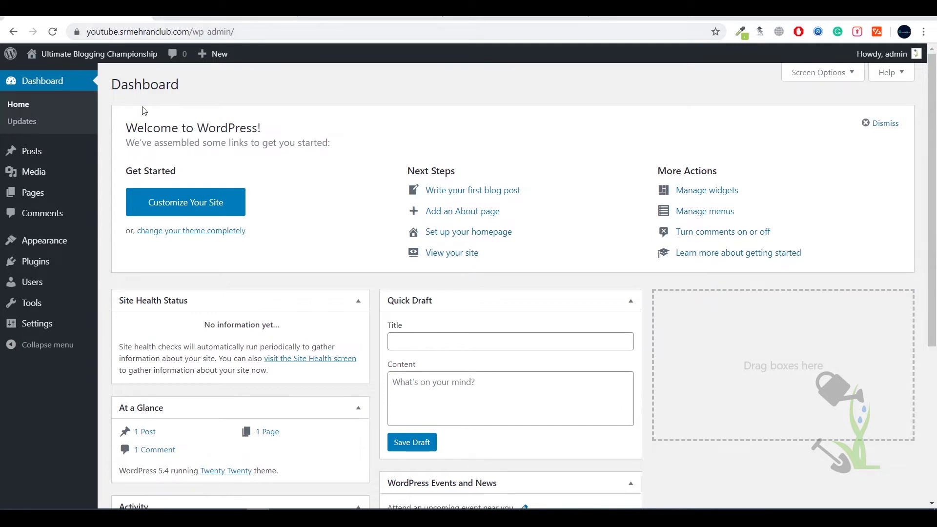
# Step: Bring up the Settings flyout submenu, General through Privacy, in the admin sidebar
pyautogui.moveTo(77, 330)
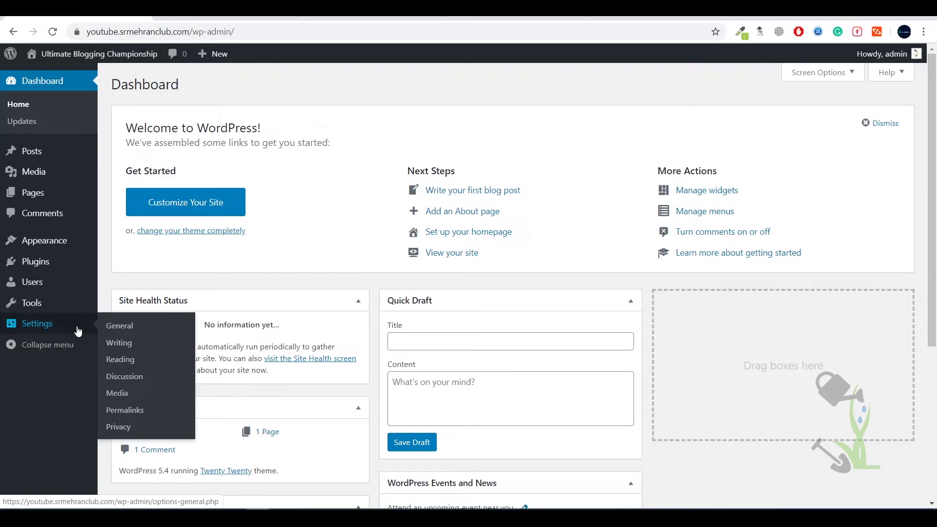
# Step: Set the permalink structure to Post name (/%postname%/) and save the changes
pyautogui.click(113, 414)
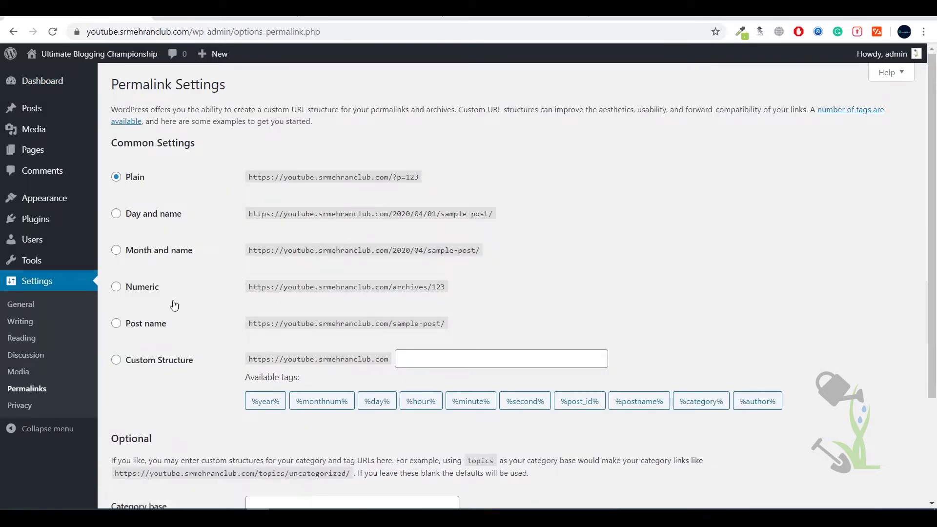
pyautogui.scroll(-2, 232, 261)
pyautogui.scroll(3, 230, 260)
pyautogui.click(151, 326)
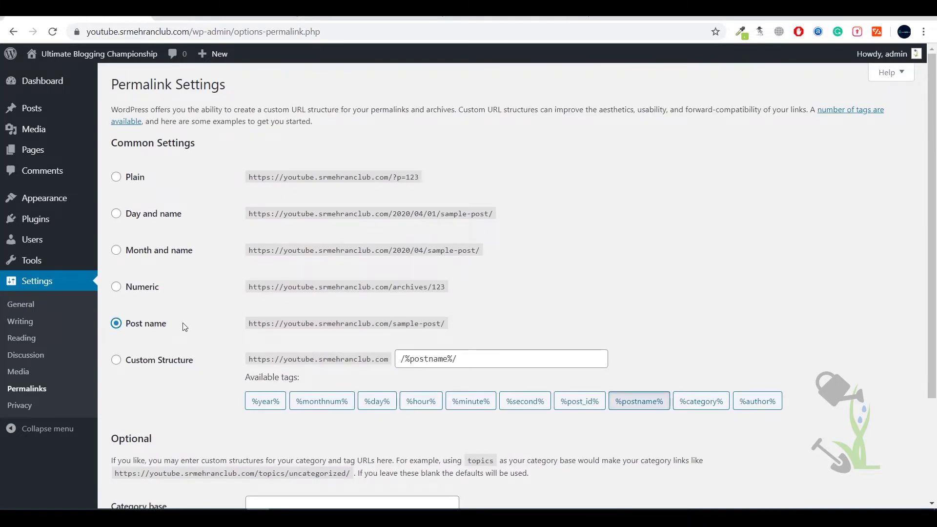
pyautogui.scroll(-3, 147, 327)
pyautogui.click(148, 454)
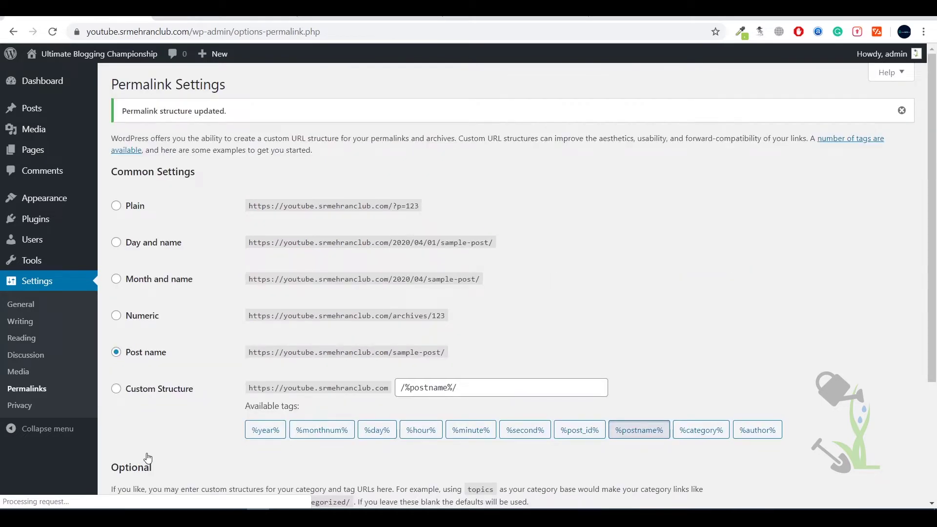
# Step: Go to Appearance > Themes to see the installed themes
pyautogui.moveTo(74, 261)
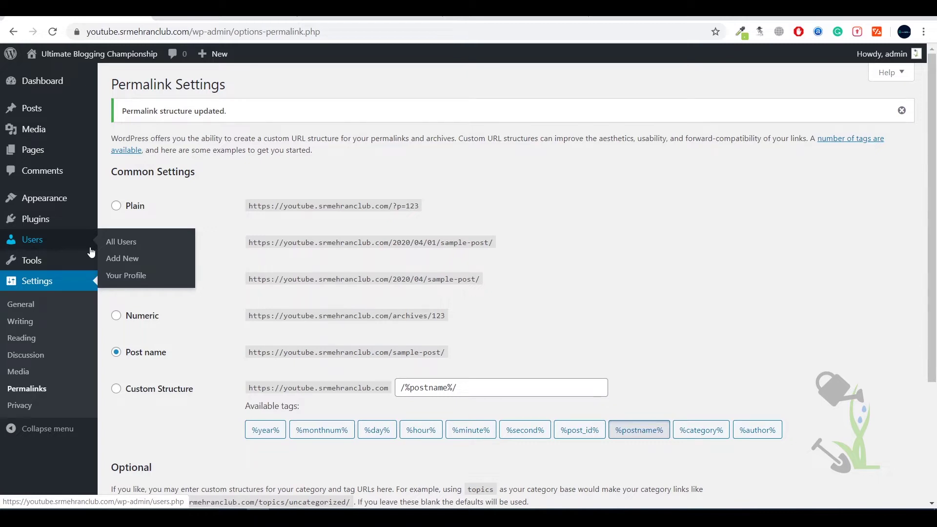
pyautogui.moveTo(81, 232)
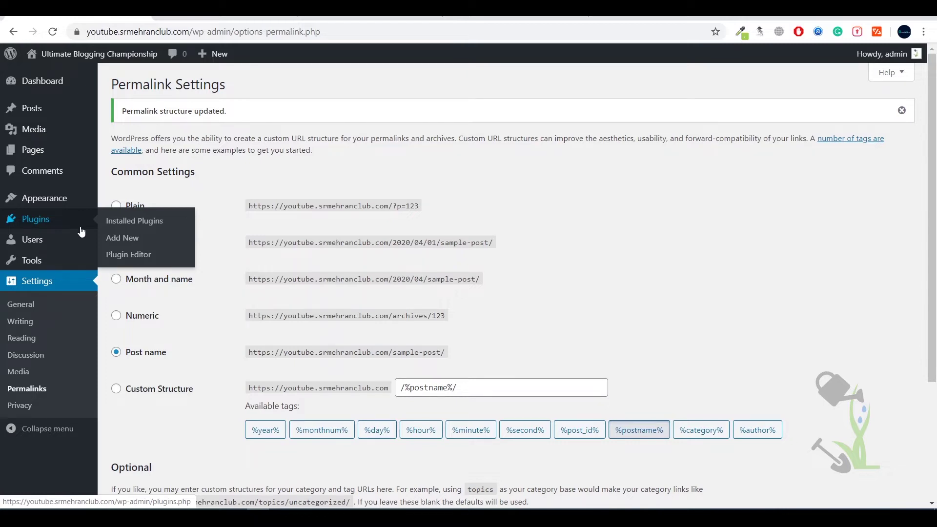
pyautogui.moveTo(84, 201)
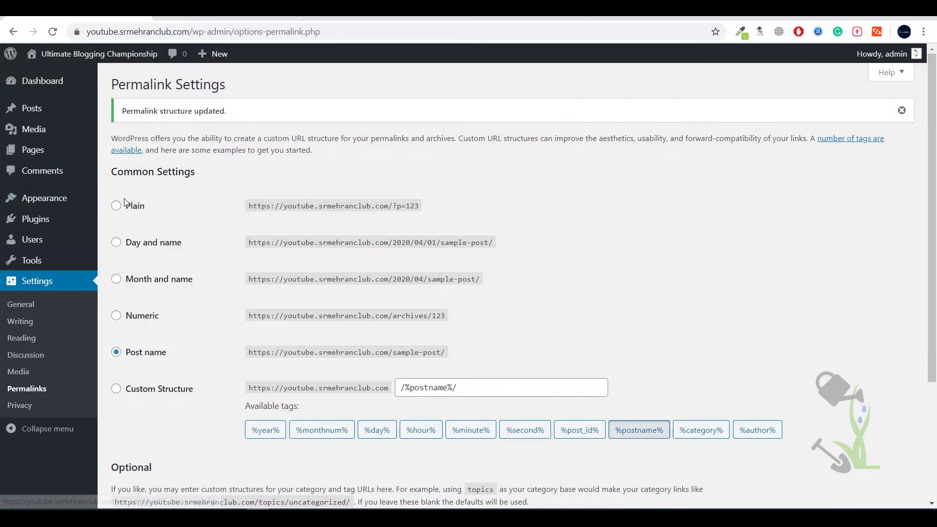
pyautogui.click(116, 206)
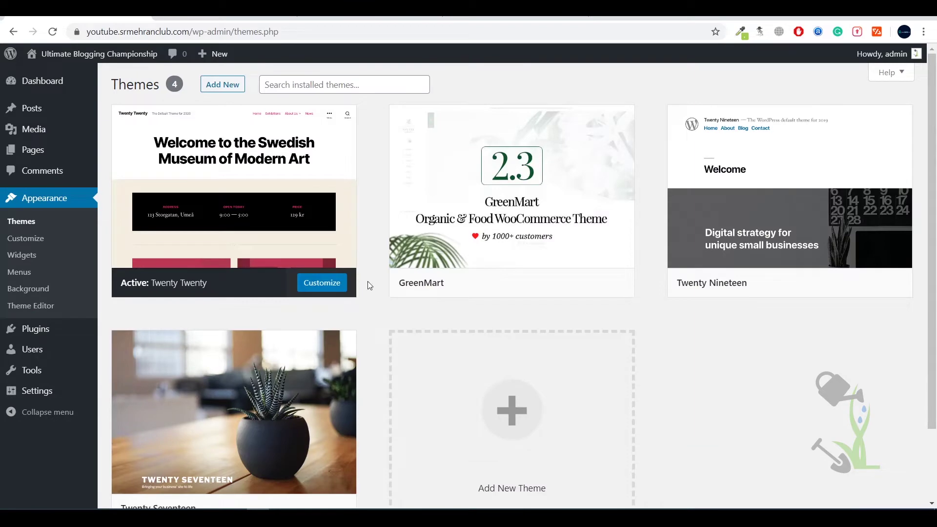
# Step: Open the Add Themes page from the installed Themes list
pyautogui.moveTo(444, 218)
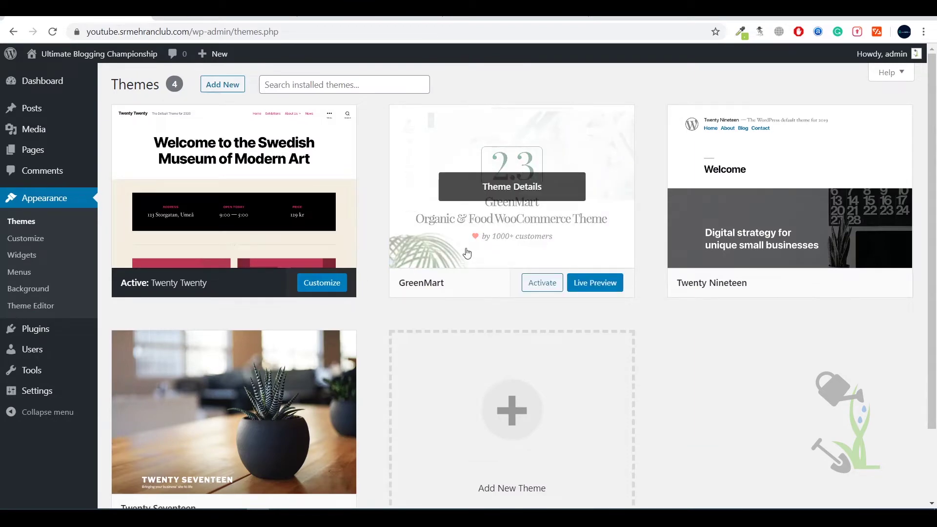
pyautogui.scroll(-2, 450, 287)
pyautogui.scroll(2, 450, 287)
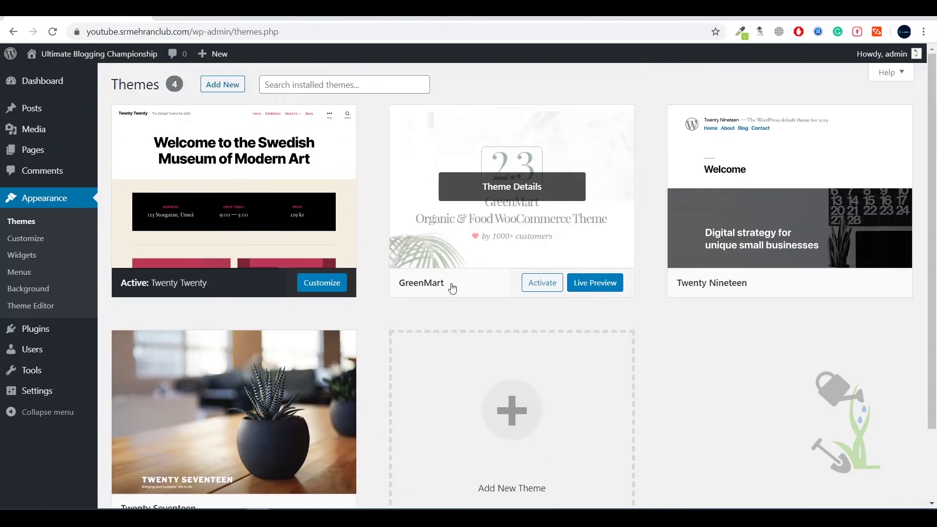
pyautogui.click(213, 88)
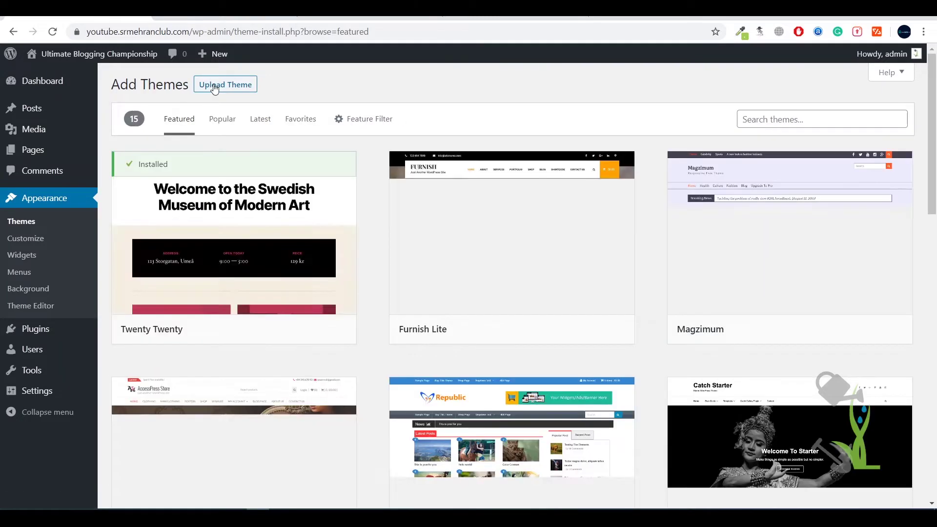
# Step: Show the Popular themes (3961) and browse the grid, including Astra, Hello Elementor and OceanWP
pyautogui.scroll(-4, 321, 416)
pyautogui.scroll(4, 320, 420)
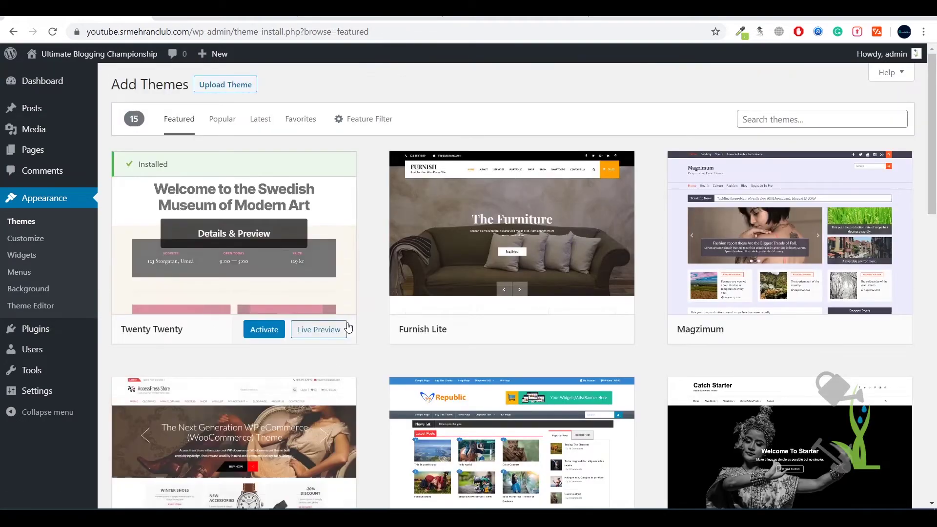
pyautogui.click(225, 119)
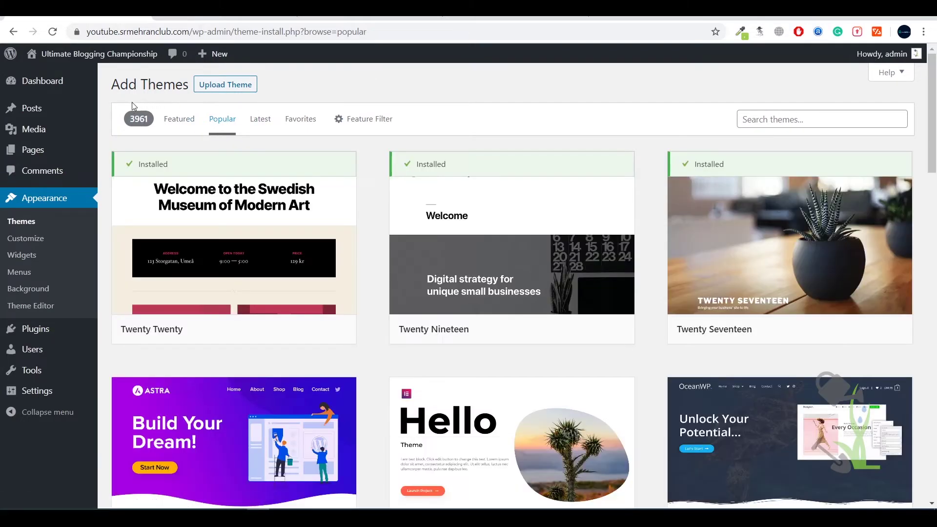
pyautogui.tripleClick(138, 117)
pyautogui.click(138, 118)
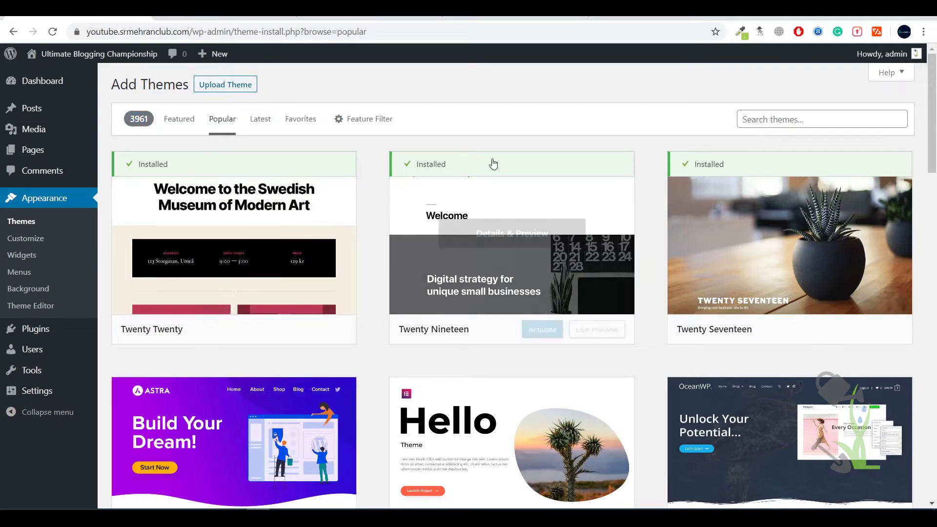
pyautogui.scroll(-4, 536, 104)
pyautogui.scroll(-12, 537, 105)
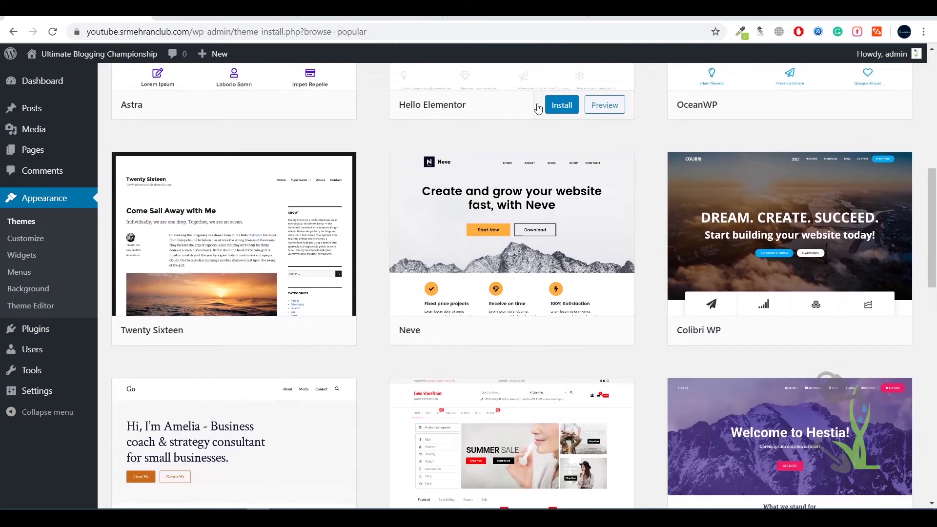
pyautogui.scroll(-6, 538, 108)
pyautogui.scroll(20, 538, 108)
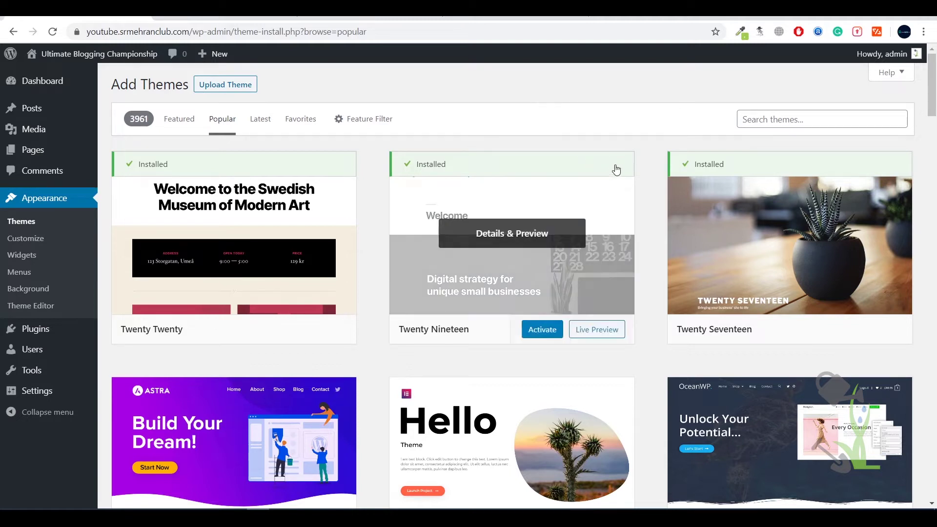
pyautogui.scroll(-2, 643, 135)
pyautogui.scroll(2, 642, 135)
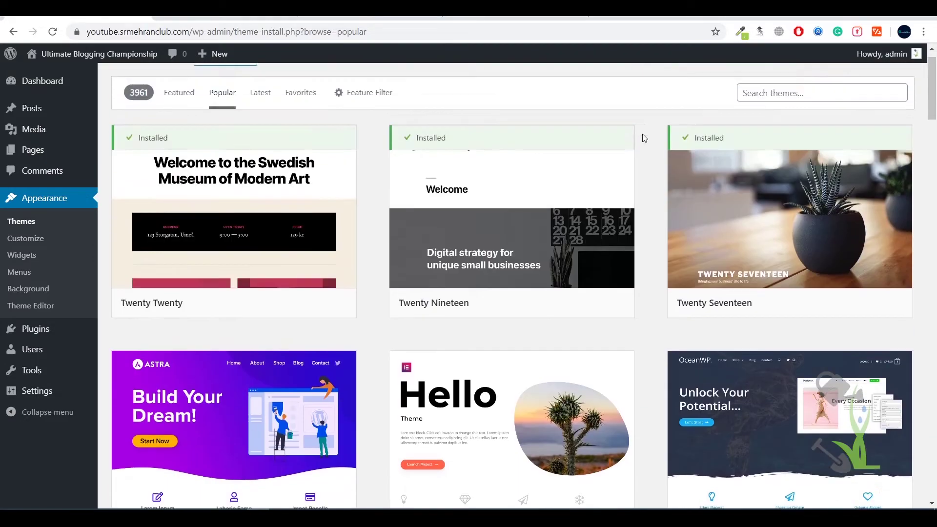
pyautogui.scroll(-5, 642, 135)
pyautogui.scroll(1, 642, 134)
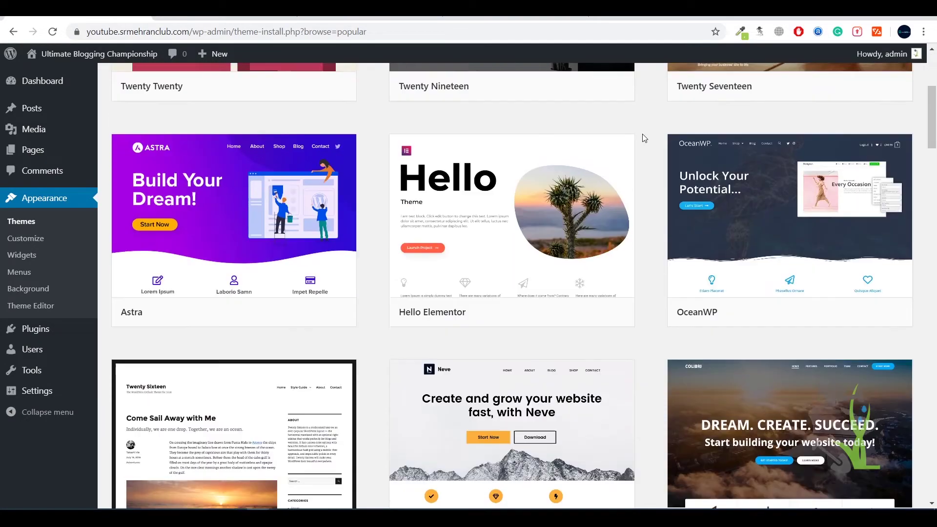
pyautogui.scroll(-1, 643, 134)
pyautogui.scroll(6, 646, 213)
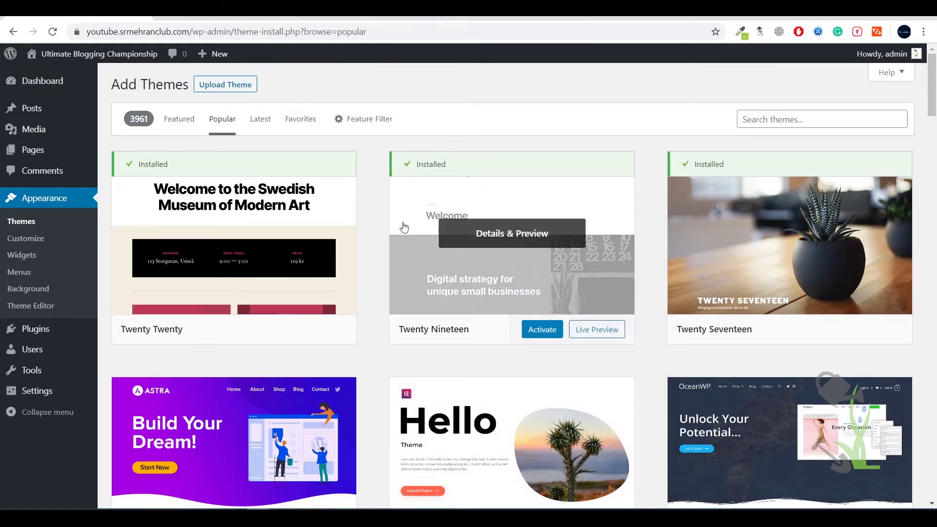
# Step: Upload and install greenmart.zip, then return to the installed themes list
pyautogui.click(243, 85)
pyautogui.click(407, 198)
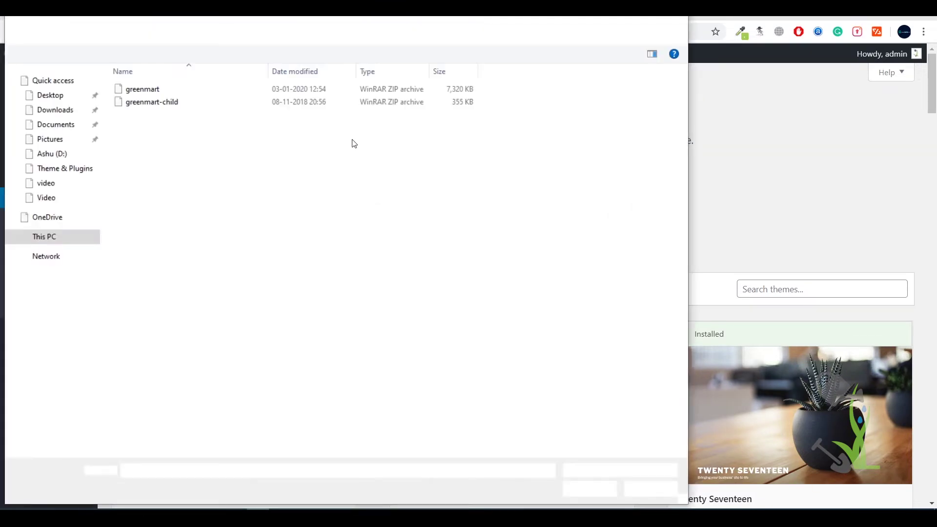
pyautogui.doubleClick(258, 90)
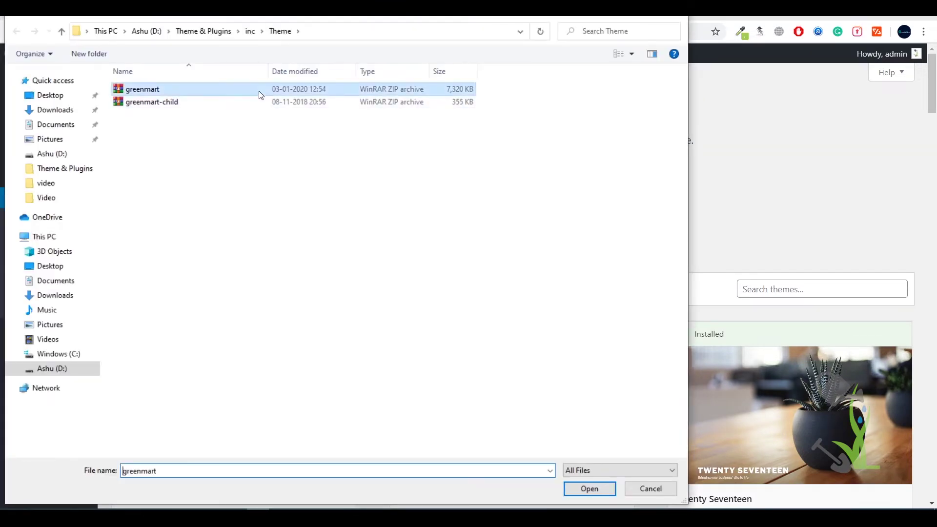
pyautogui.click(592, 193)
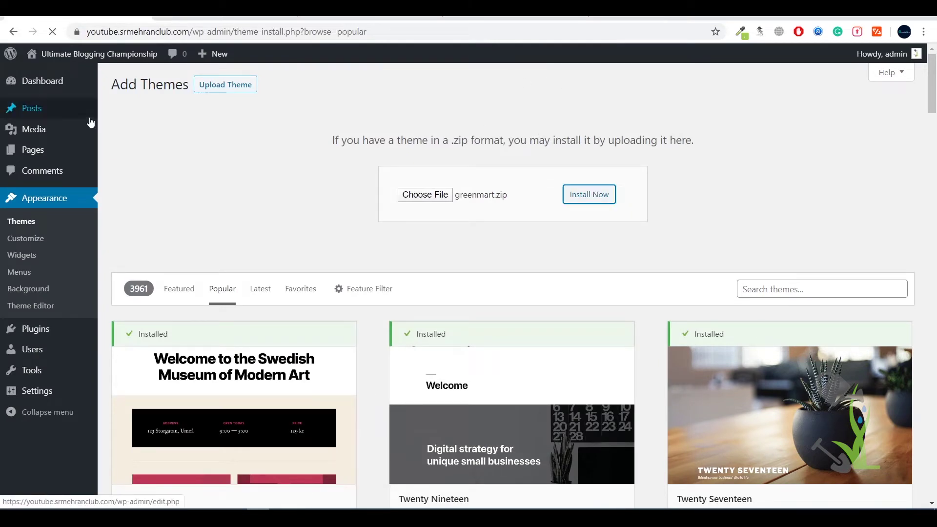
pyautogui.click(21, 226)
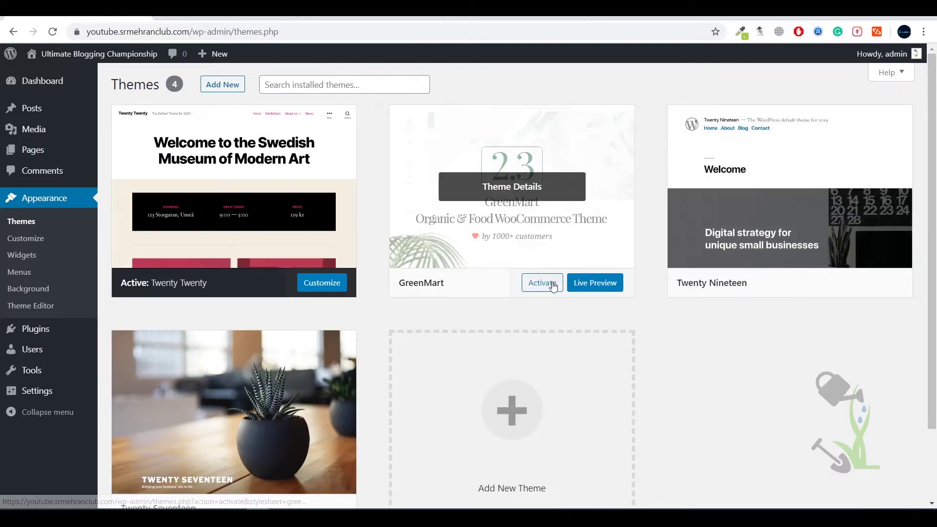
# Step: Activate the GreenMart theme and read its required-plugins notice
pyautogui.click(556, 280)
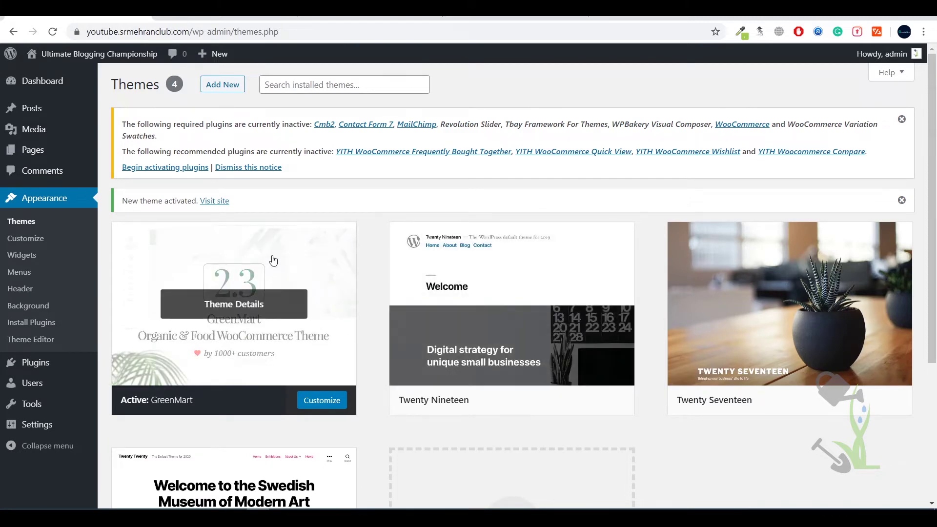
pyautogui.moveTo(307, 173); pyautogui.dragTo(120, 125)
pyautogui.click(119, 126)
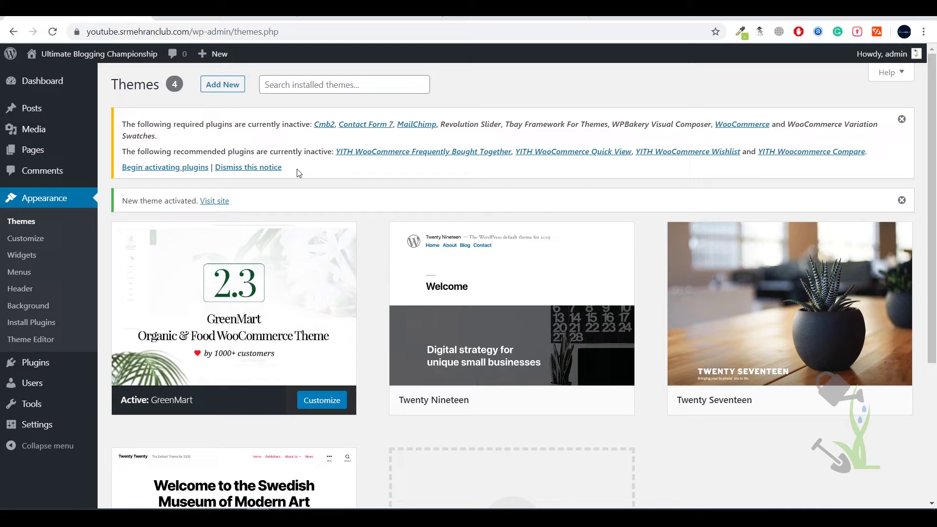
# Step: Begin activating GreenMart's 12 required plugins from the notice
pyautogui.moveTo(299, 174)
pyautogui.mouseDown()
pyautogui.moveTo(125, 133)
pyautogui.moveTo(126, 120)
pyautogui.moveTo(297, 177)
pyautogui.mouseUp()
pyautogui.click(126, 120)
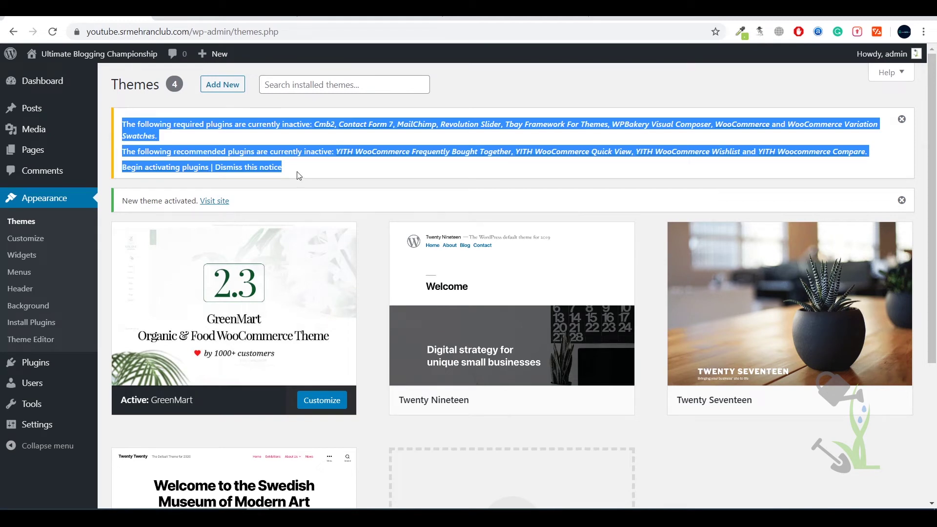
pyautogui.click(288, 174)
pyautogui.click(181, 171)
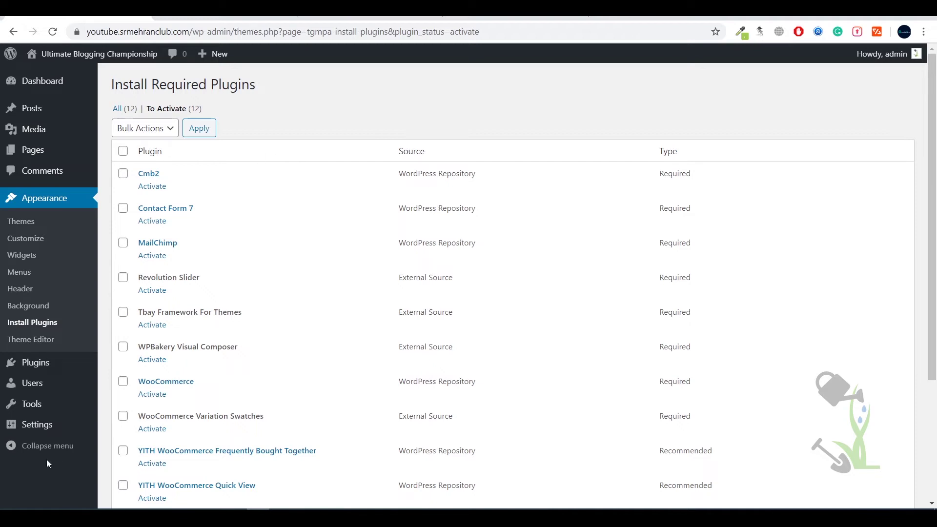
# Step: Bulk-activate every installed plugin from the Plugins list
pyautogui.click(23, 373)
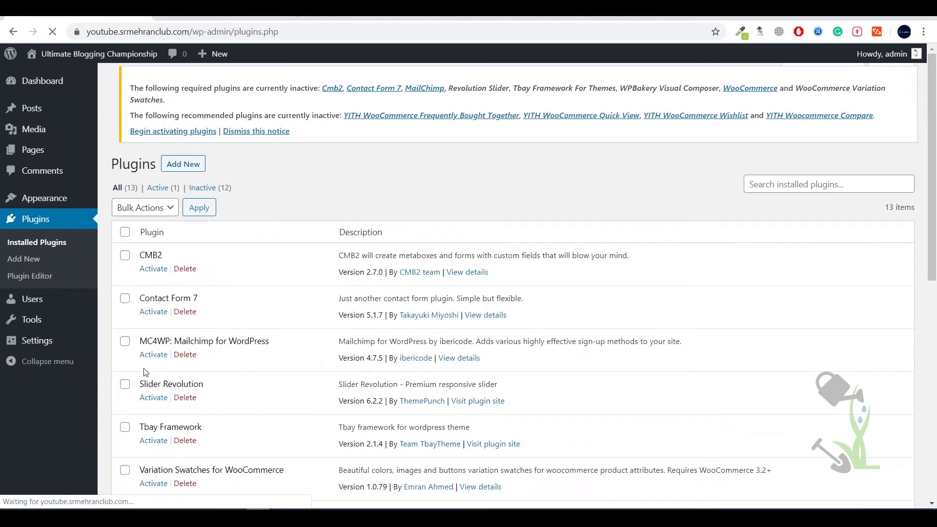
pyautogui.click(125, 236)
pyautogui.click(158, 215)
pyautogui.click(161, 236)
pyautogui.click(198, 213)
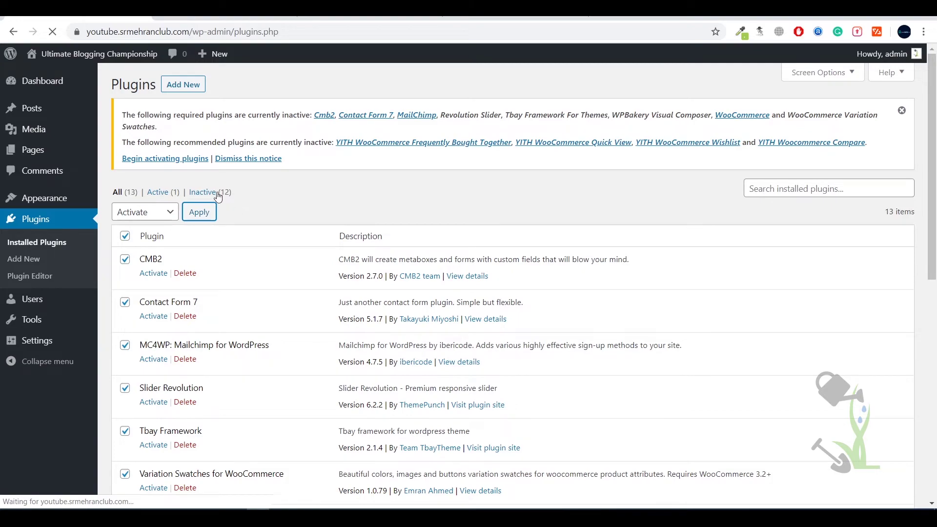
# Step: Go to the Variation Swatches settings and browse the Color Swatches tutorial under Tutorials
pyautogui.moveTo(121, 142); pyautogui.dragTo(237, 160)
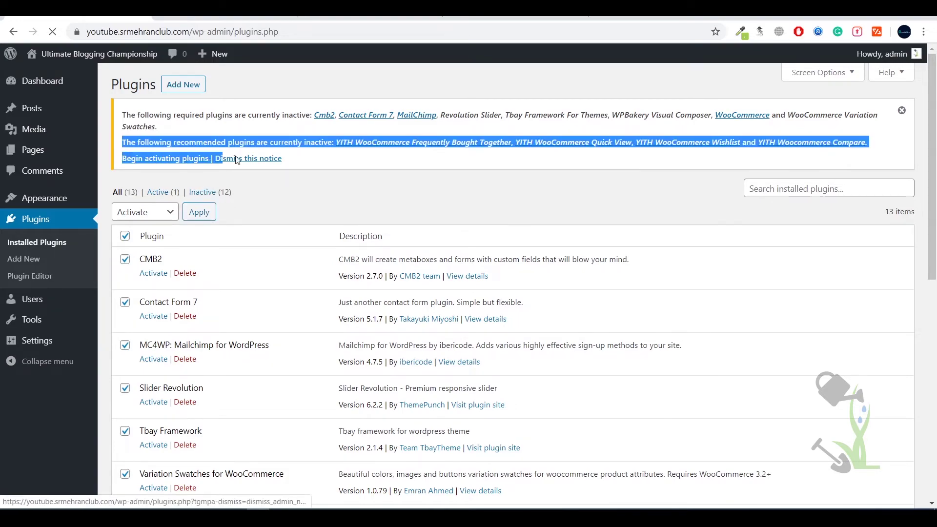
pyautogui.click(318, 173)
pyautogui.scroll(-8, 325, 196)
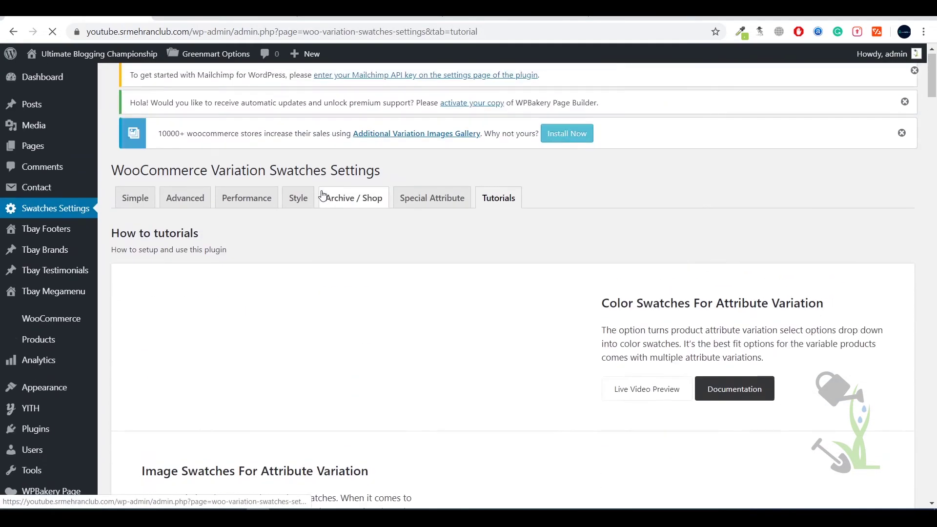
pyautogui.scroll(-2, 322, 195)
pyautogui.scroll(-10, 322, 195)
pyautogui.scroll(13, 323, 195)
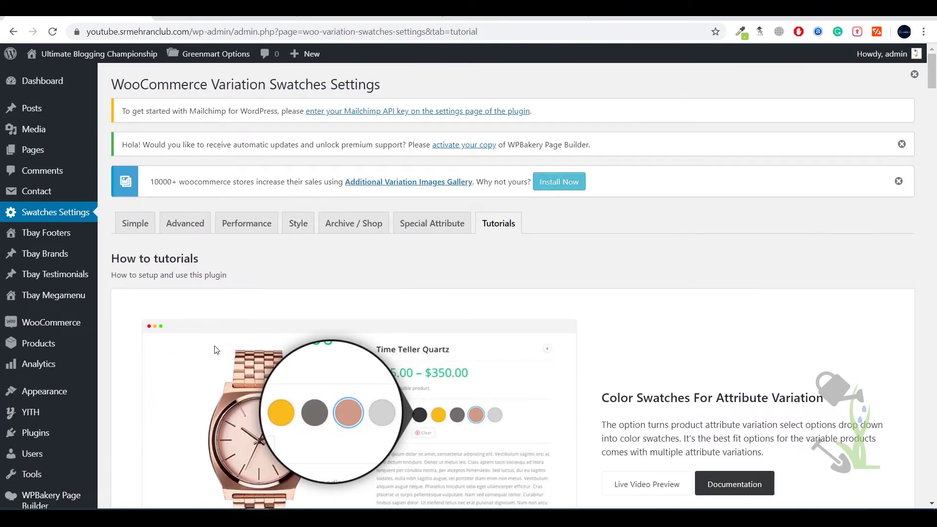
pyautogui.click(95, 54)
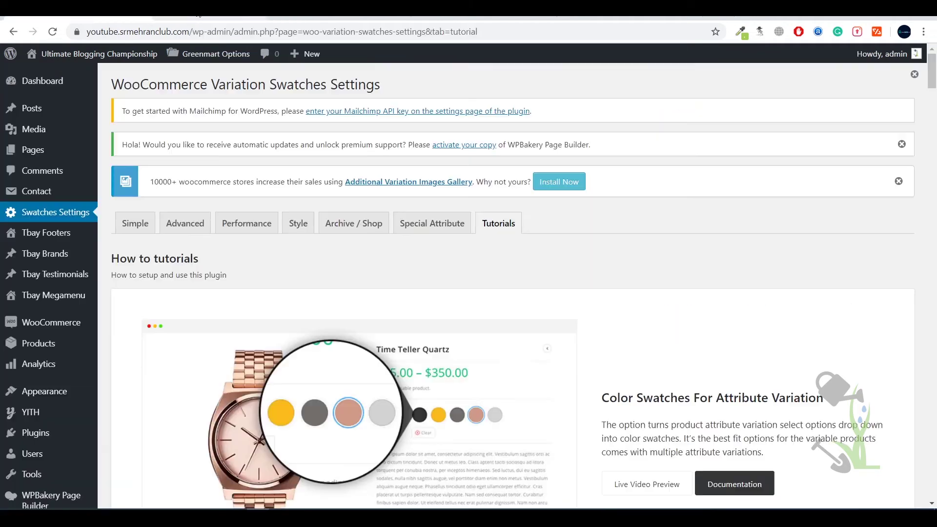
pyautogui.scroll(-2, 227, 282)
pyautogui.scroll(2, 485, 258)
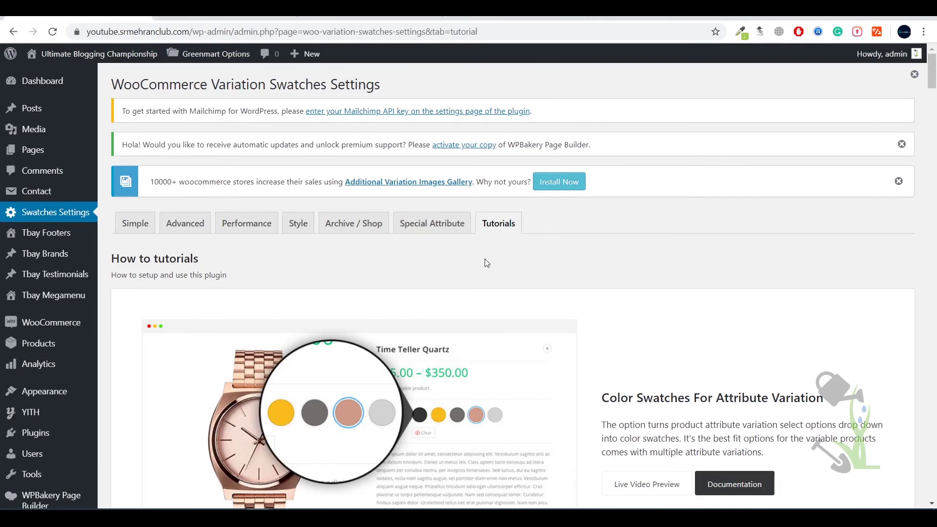
# Step: From Tools > Tbay Demo Import, choose Import All for the flower theme's Home1 layout
pyautogui.moveTo(9, 399)
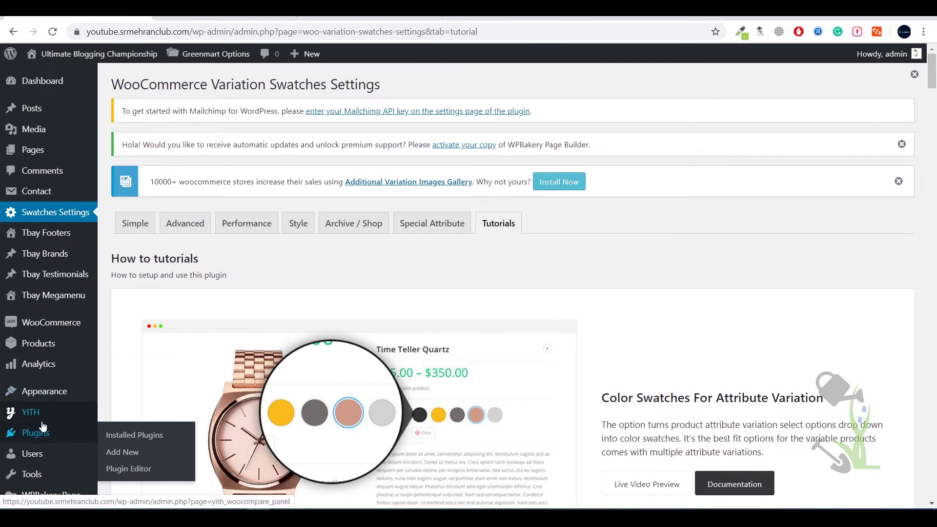
pyautogui.moveTo(36, 476)
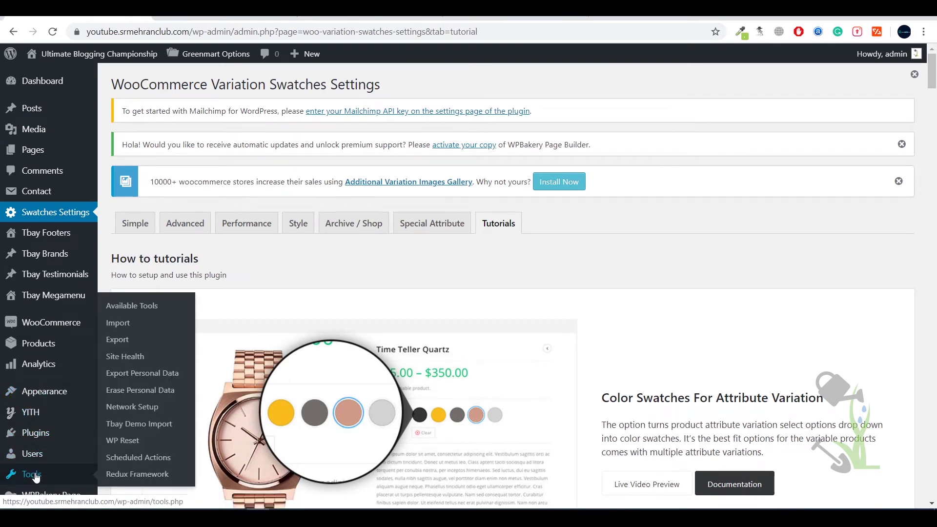
pyautogui.click(188, 425)
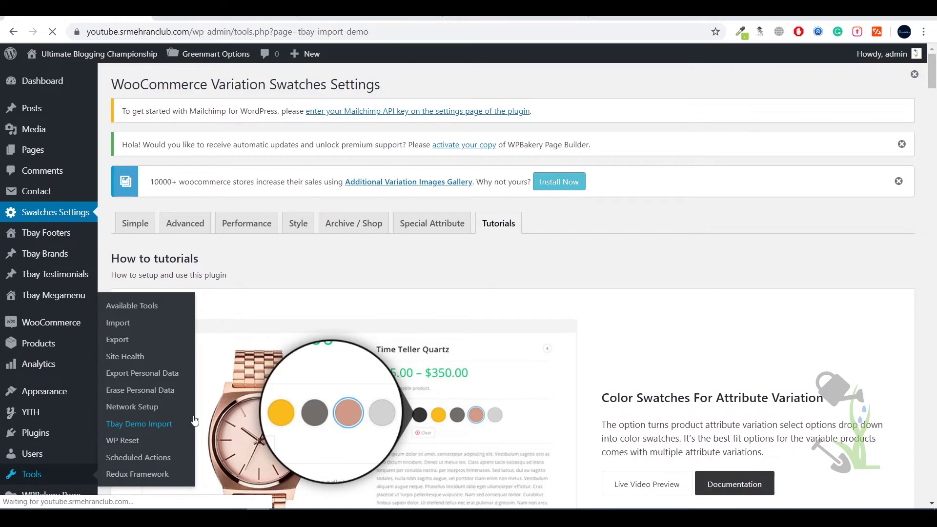
pyautogui.scroll(-7, 314, 255)
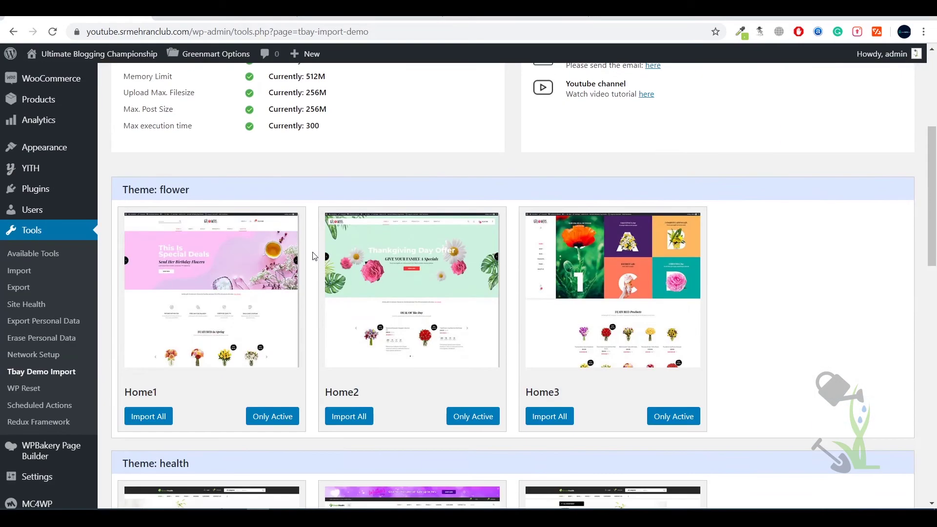
pyautogui.scroll(4, 314, 255)
pyautogui.scroll(-1, 154, 234)
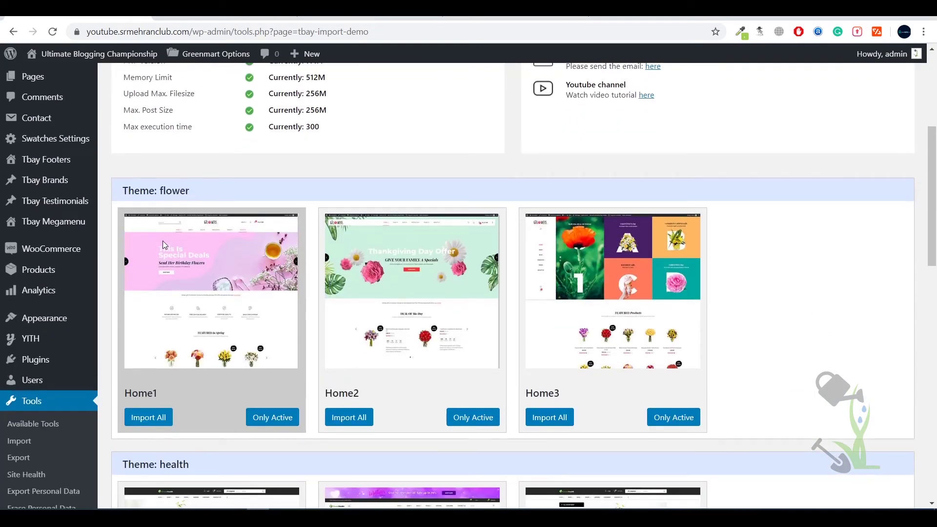
pyautogui.scroll(4, 163, 241)
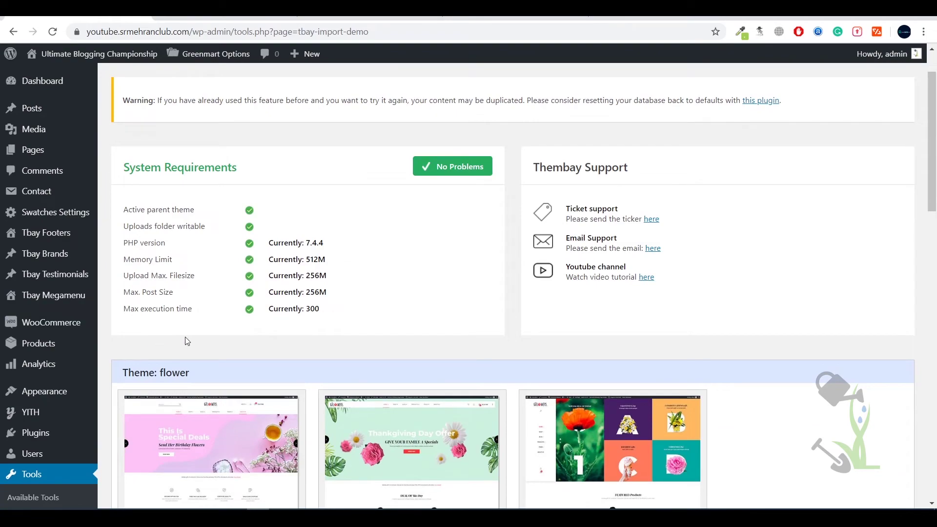
pyautogui.scroll(-20, 229, 263)
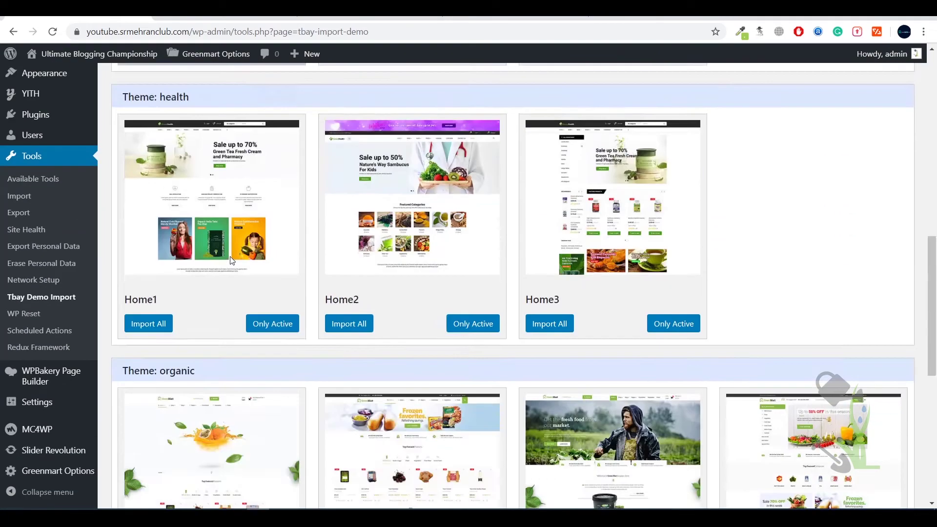
pyautogui.scroll(20, 233, 251)
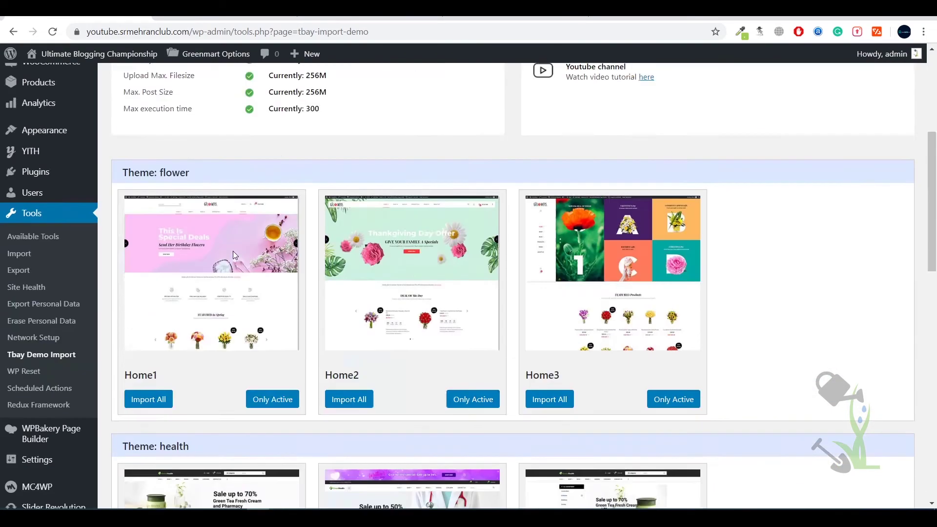
pyautogui.scroll(-4, 234, 255)
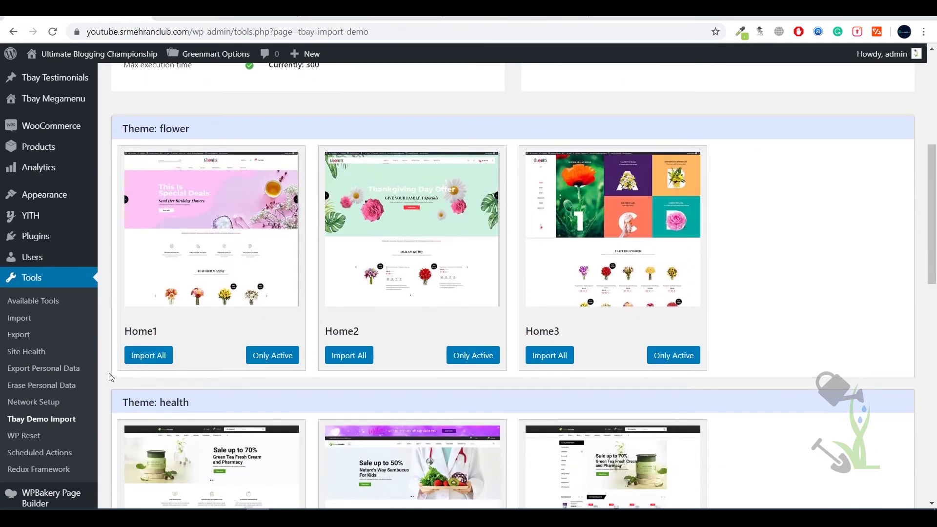
pyautogui.click(150, 356)
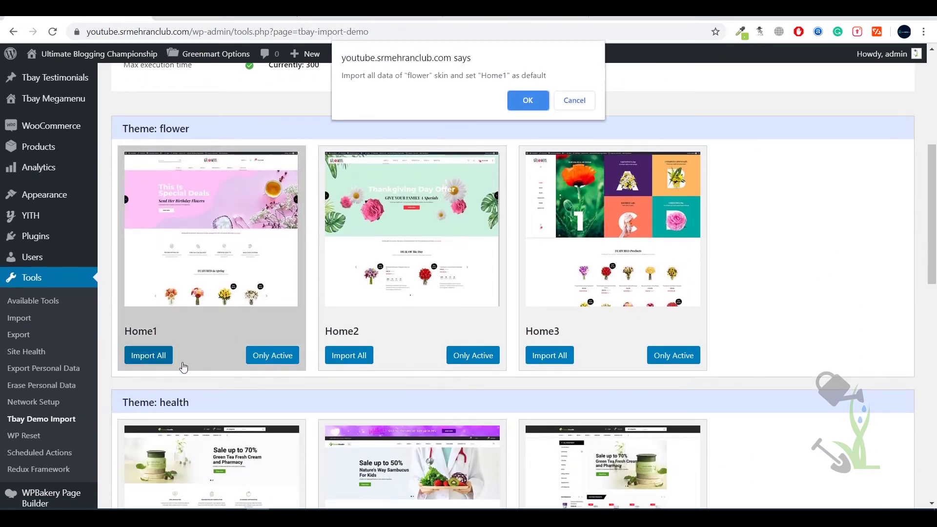
# Step: Confirm the flower Home1 import and close the progress window once importing succeeds
pyautogui.click(528, 100)
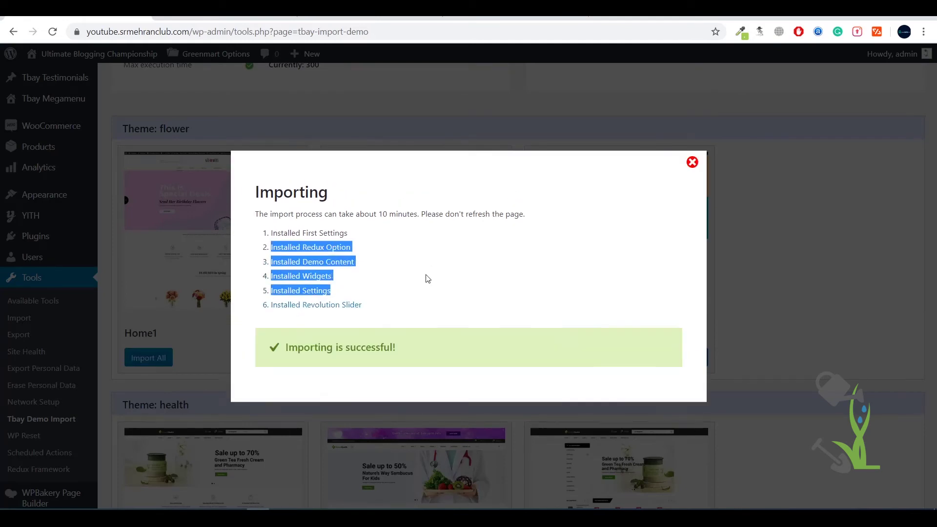
pyautogui.scroll(1, 306, 359)
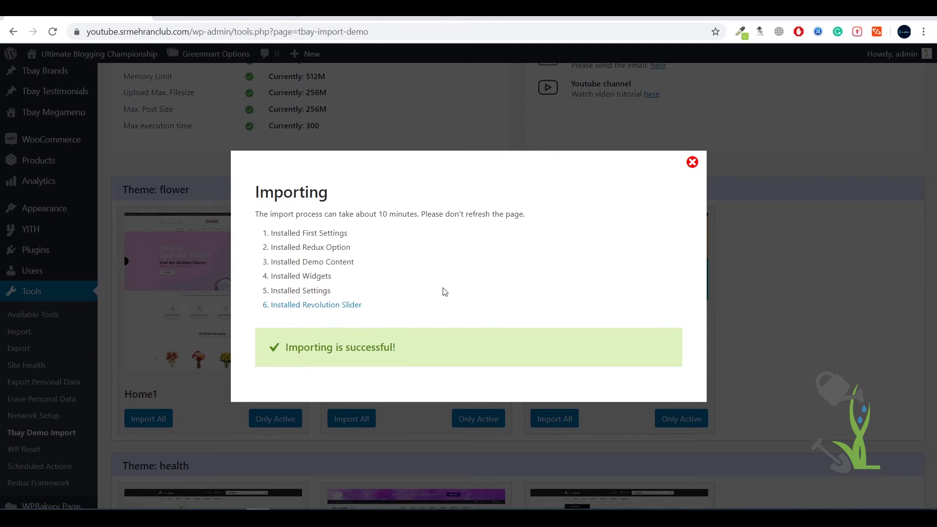
pyautogui.click(697, 163)
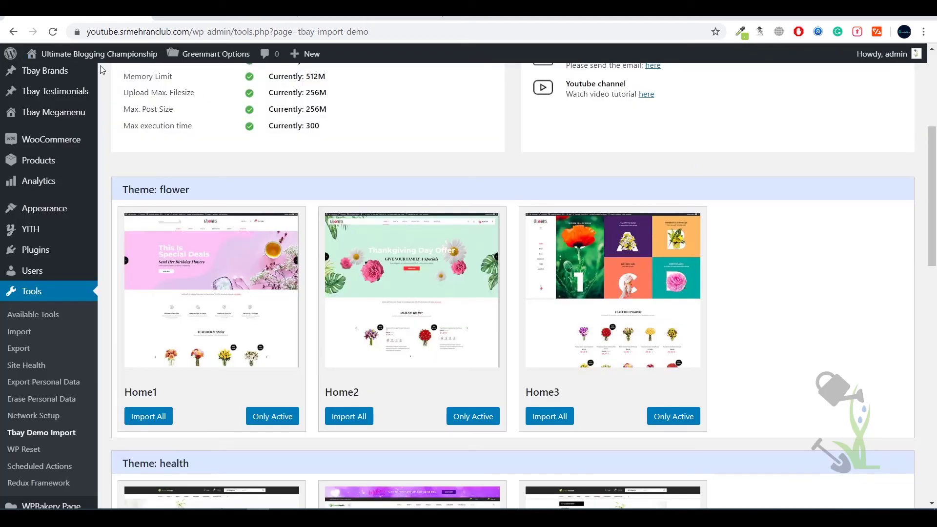
pyautogui.moveTo(107, 65)
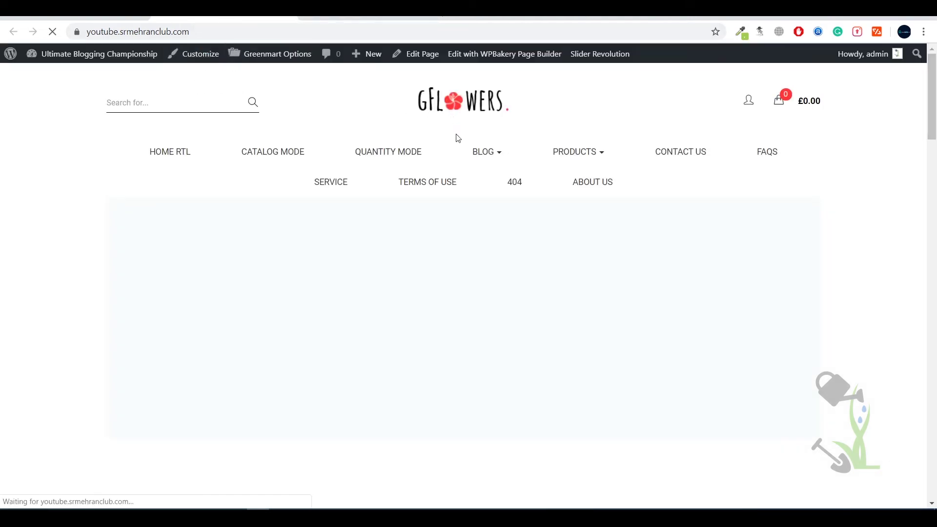
# Step: Advance the home page hero slider three times to reach the New Spring slide
pyautogui.scroll(-1, 655, 157)
pyautogui.scroll(1, 620, 146)
pyautogui.scroll(-8, 510, 151)
pyautogui.scroll(9, 510, 151)
pyautogui.scroll(-4, 688, 198)
pyautogui.scroll(3, 687, 195)
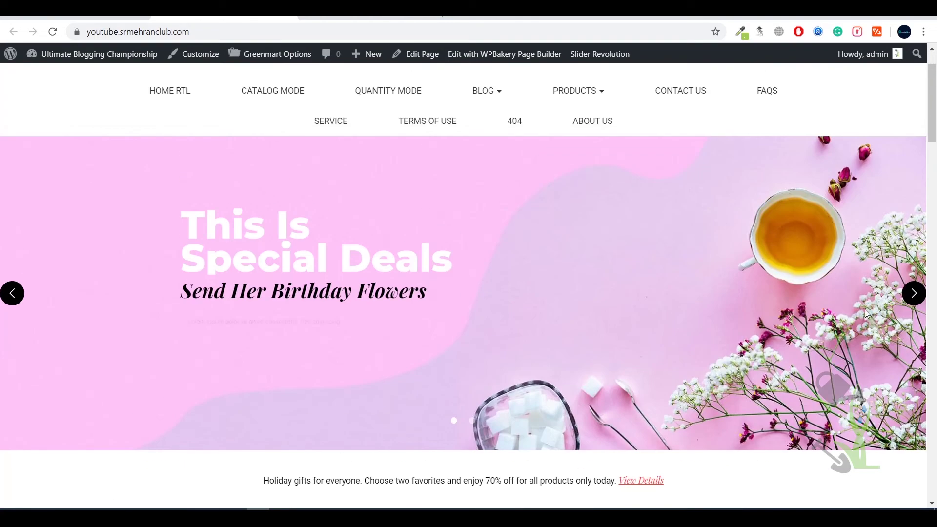
pyautogui.click(915, 294)
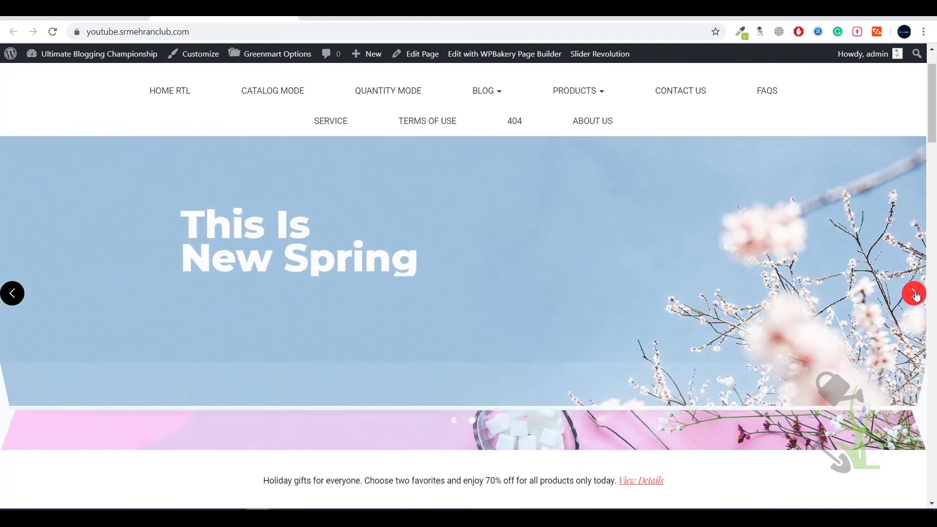
pyautogui.click(915, 293)
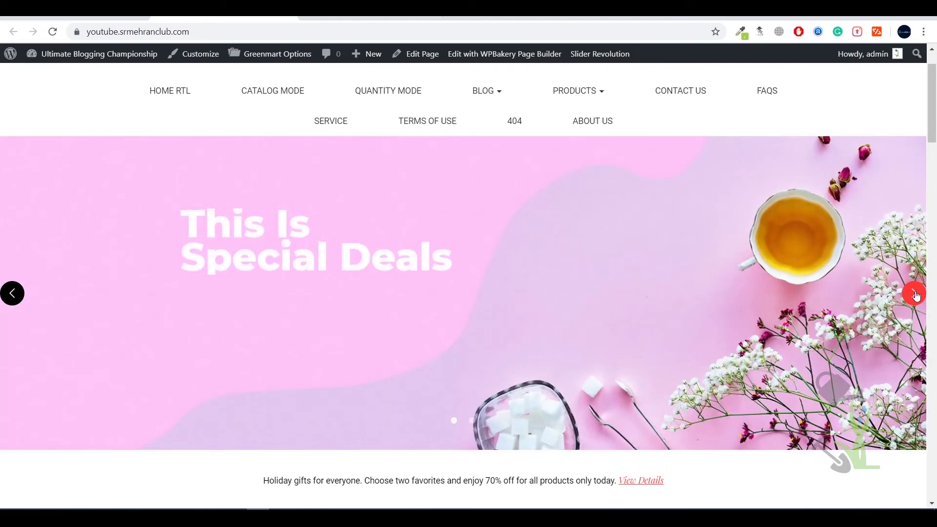
pyautogui.click(915, 294)
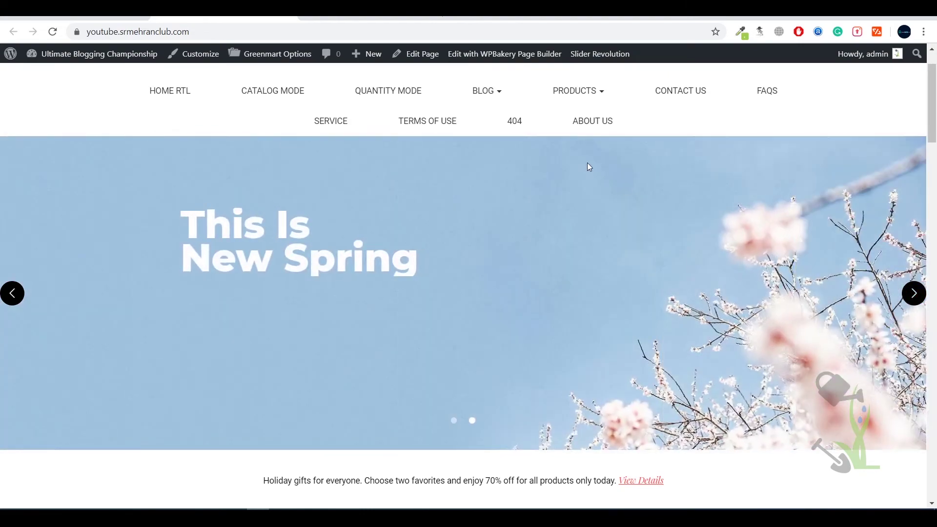
# Step: Scroll down through the products, testimonials and newsletter sections of the home page
pyautogui.scroll(-5, 588, 162)
pyautogui.scroll(-6, 589, 166)
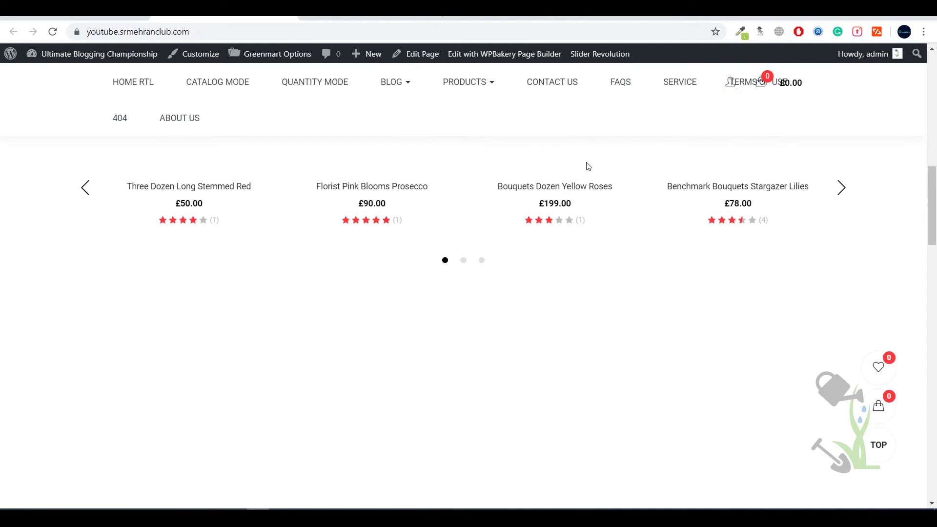
pyautogui.scroll(3, 588, 167)
pyautogui.scroll(-7, 588, 165)
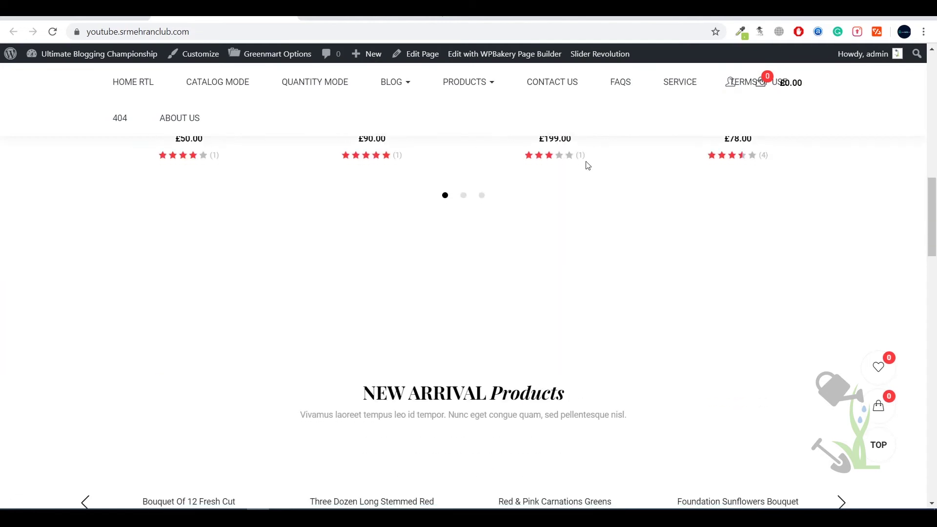
pyautogui.scroll(-10, 585, 164)
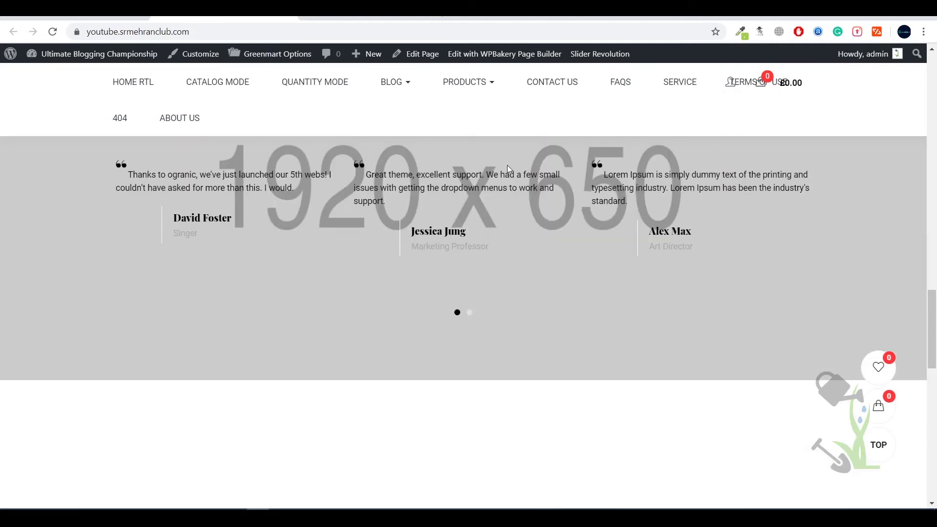
pyautogui.scroll(-10, 508, 167)
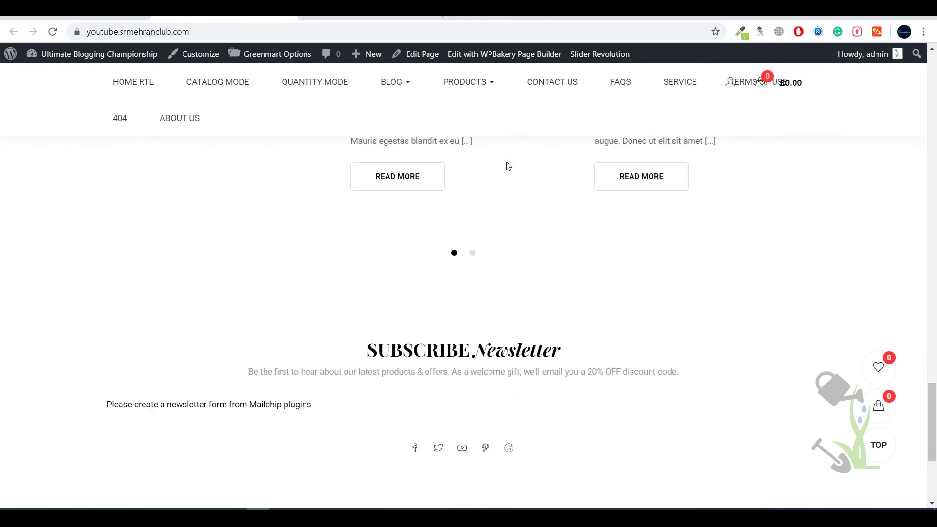
pyautogui.scroll(20, 450, 336)
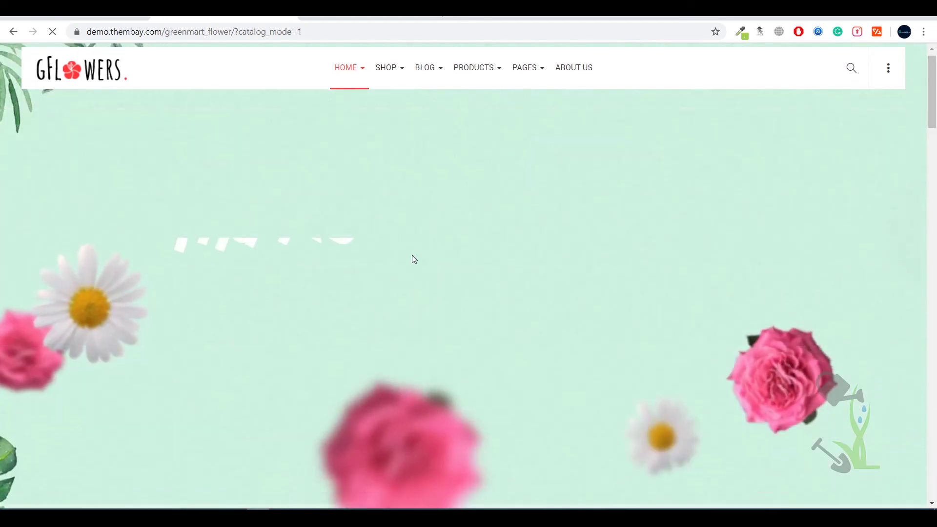
# Step: Scroll the GFlowers demo home page from the hero slider down to the footer
pyautogui.scroll(-10, 414, 258)
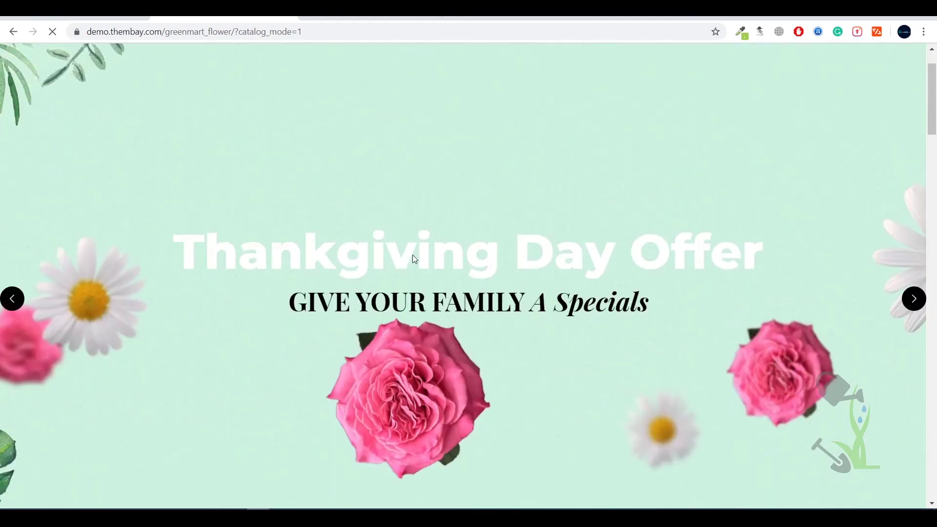
pyautogui.scroll(-8, 414, 258)
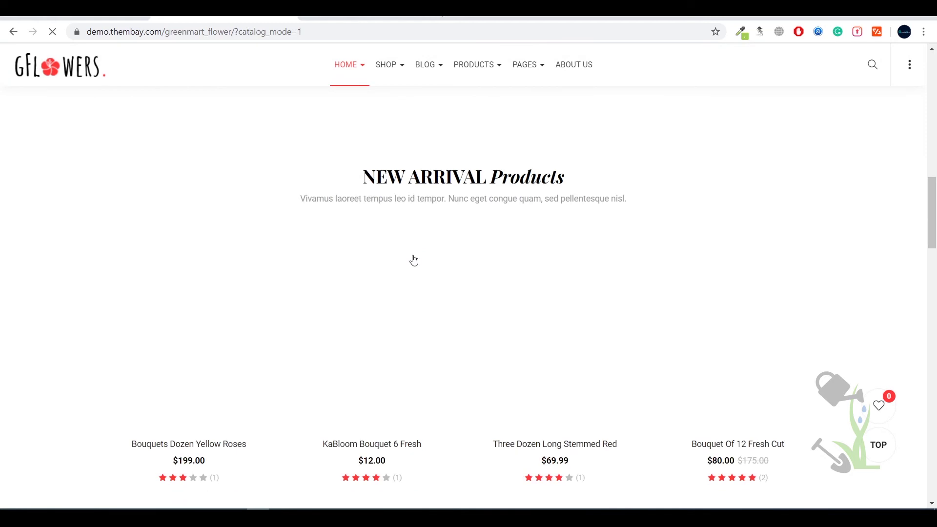
pyautogui.scroll(1, 414, 260)
pyautogui.scroll(5, 414, 260)
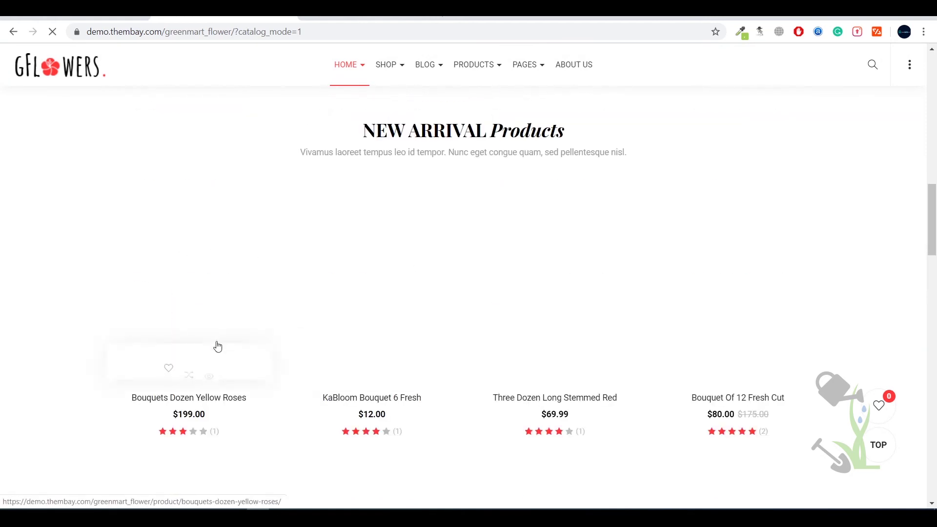
pyautogui.scroll(-15, 579, 338)
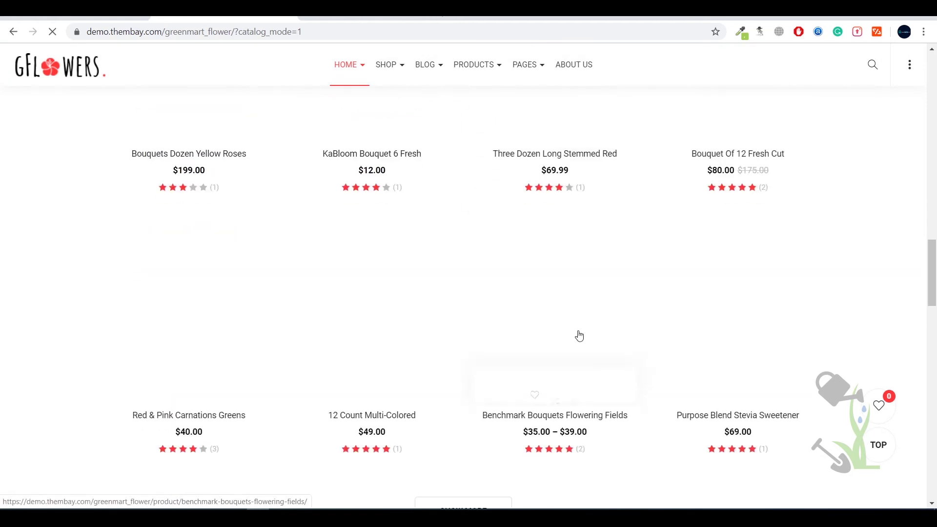
pyautogui.scroll(-15, 510, 324)
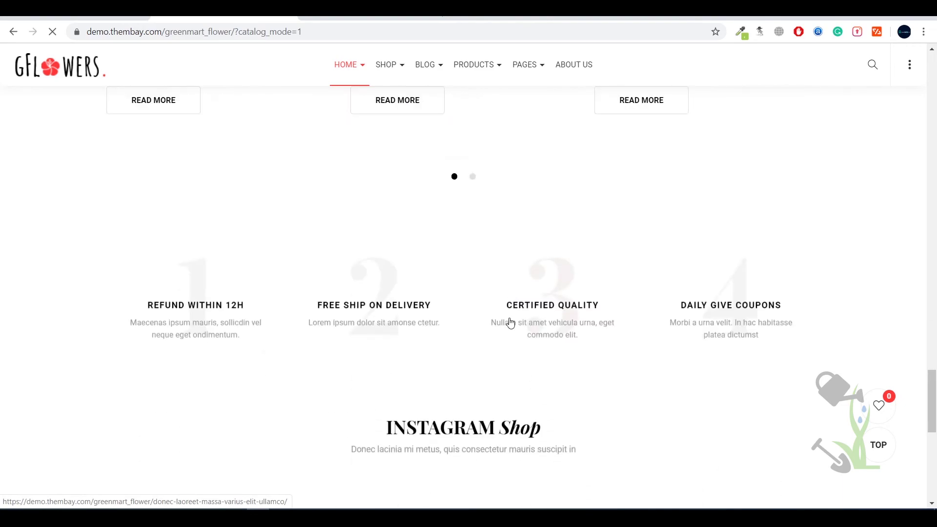
pyautogui.scroll(-2, 575, 421)
pyautogui.scroll(20, 578, 427)
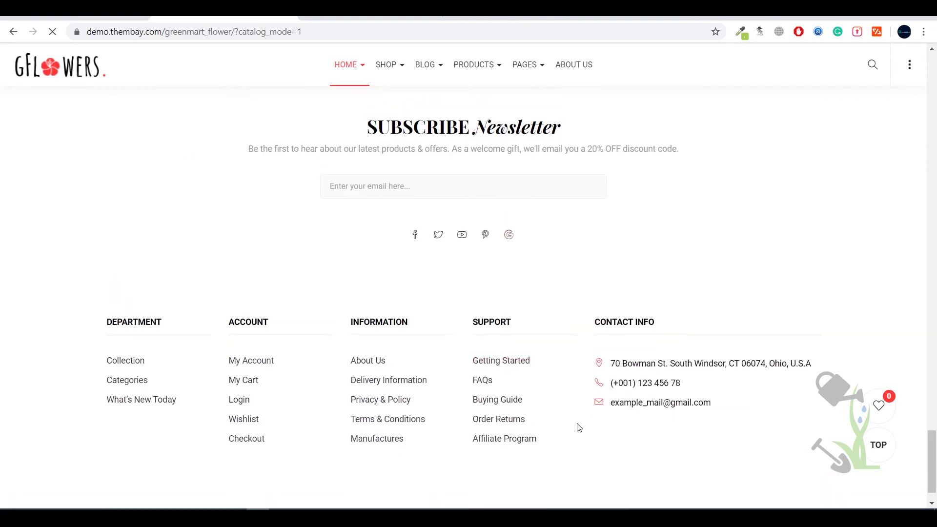
pyautogui.scroll(20, 575, 285)
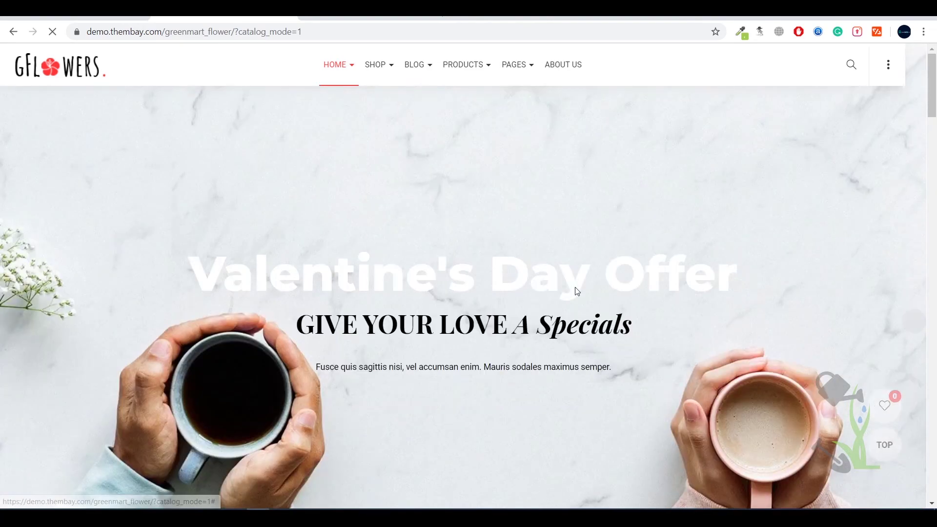
pyautogui.scroll(-18, 576, 283)
pyautogui.scroll(-8, 578, 282)
pyautogui.scroll(7, 418, 289)
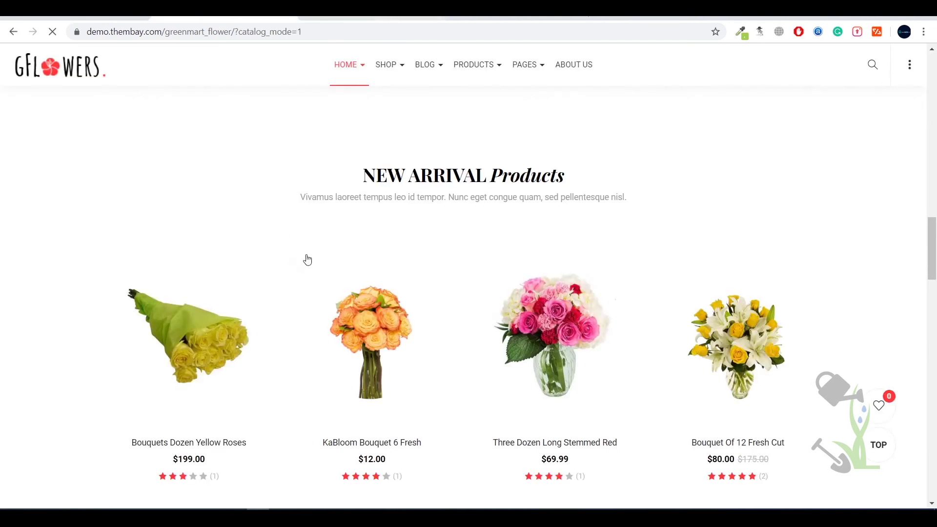
# Step: Scroll to New Arrivals and open the Bouquets Dozen Yellow Roses product
pyautogui.scroll(-7, 308, 260)
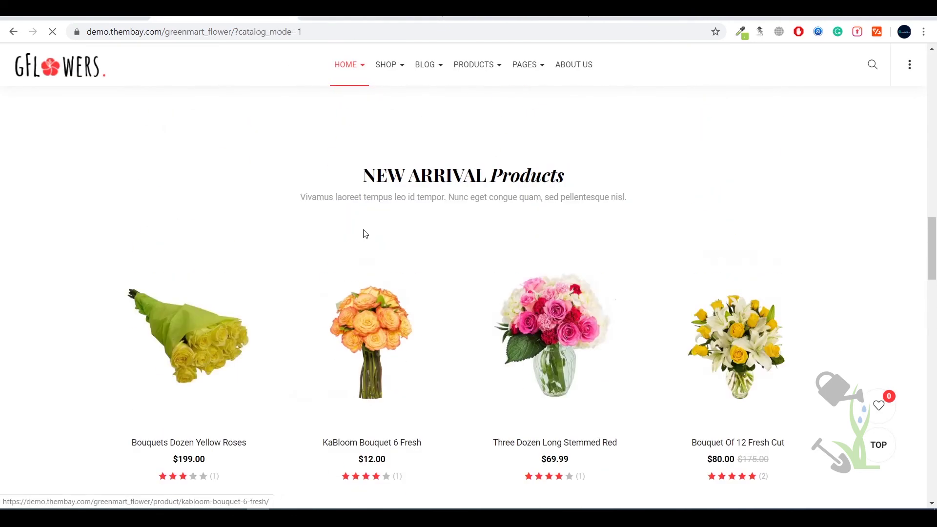
pyautogui.scroll(-7, 362, 233)
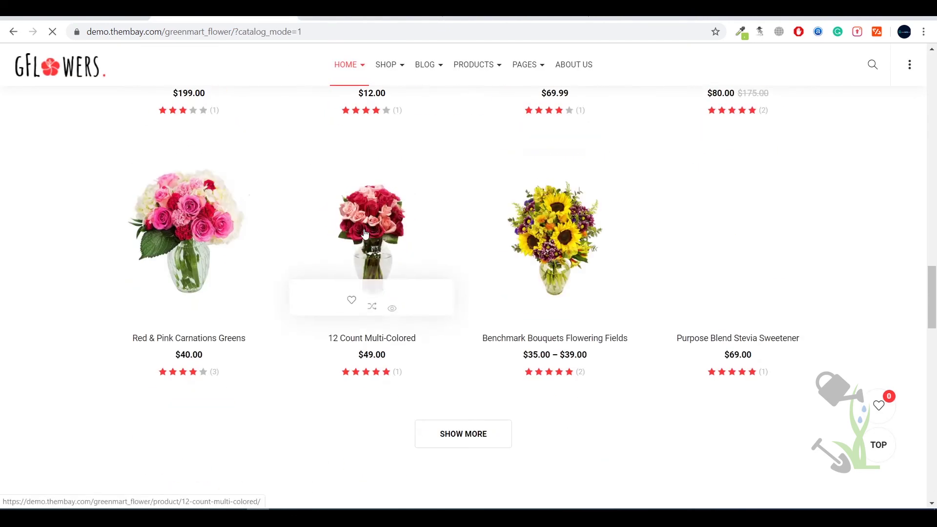
pyautogui.scroll(8, 366, 233)
pyautogui.scroll(-10, 365, 234)
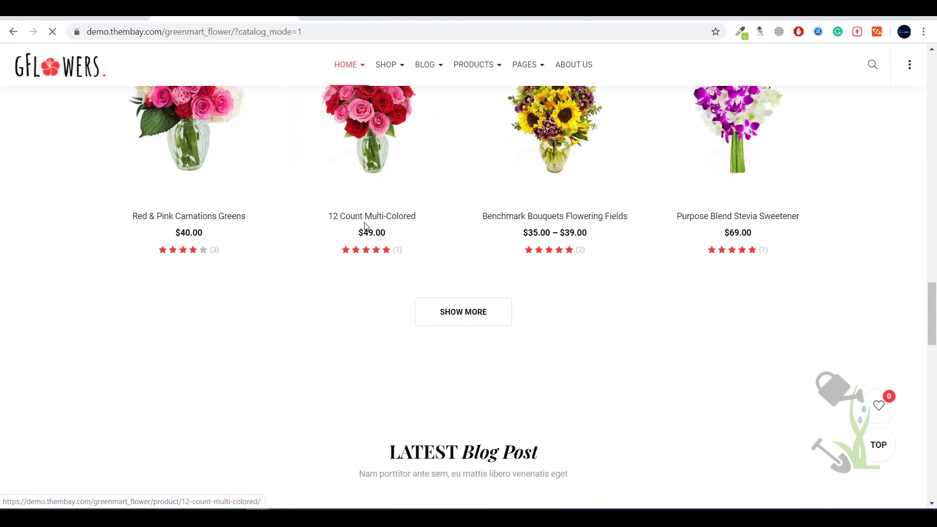
pyautogui.scroll(-7, 366, 226)
pyautogui.scroll(14, 365, 226)
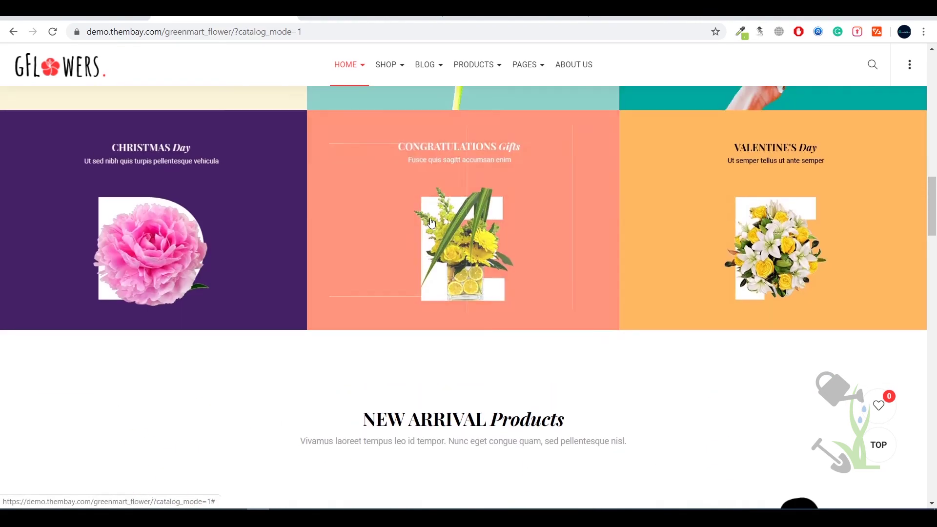
pyautogui.scroll(-7, 431, 223)
pyautogui.click(425, 155)
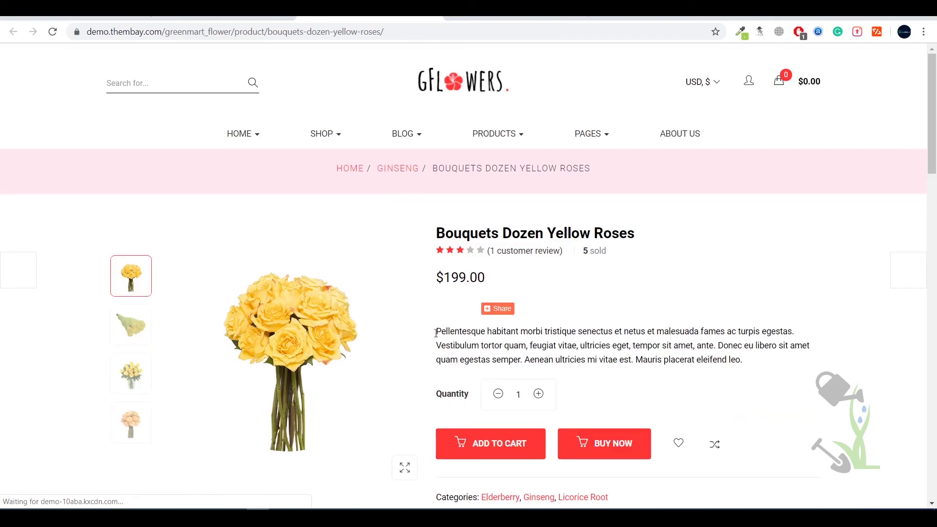
# Step: Review the product page's $199.00 price and Frequently Bought Together bundle
pyautogui.scroll(-3, 478, 305)
pyautogui.scroll(4, 479, 305)
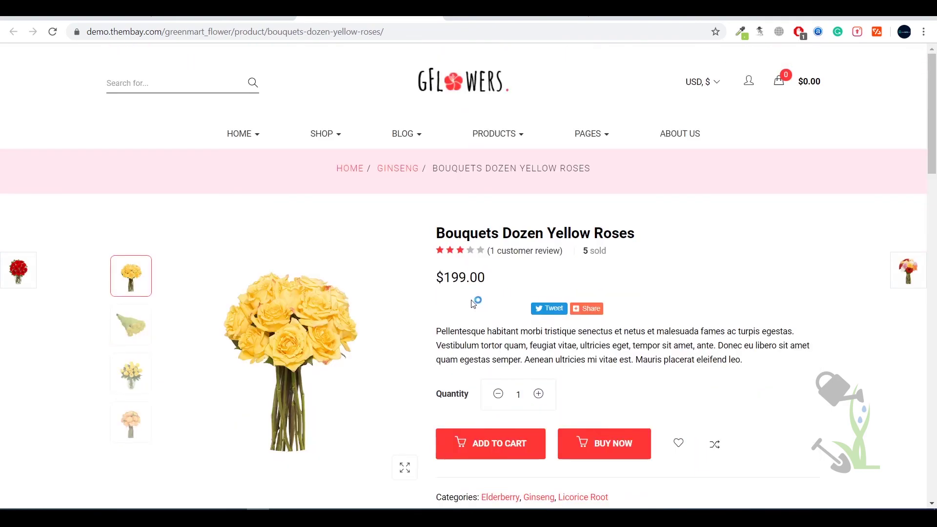
pyautogui.scroll(-6, 533, 345)
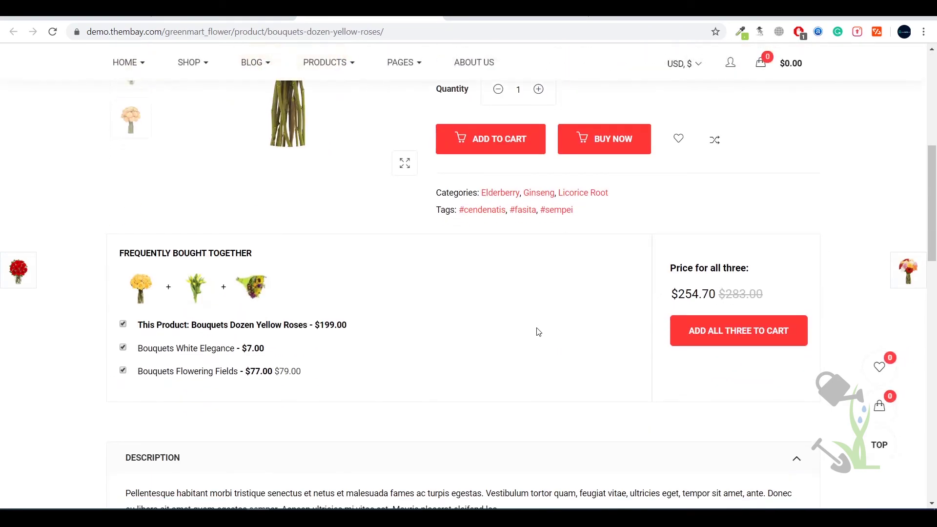
pyautogui.scroll(-15, 539, 330)
pyautogui.scroll(20, 539, 330)
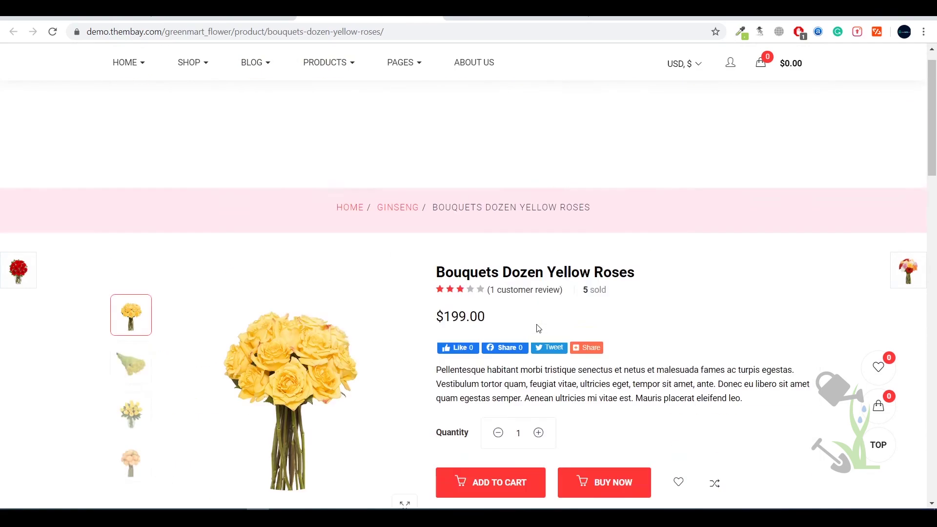
pyautogui.scroll(-5, 539, 327)
pyautogui.rightClick(529, 324)
# Step: Check the page in Pixel 2 XL emulation, testing the side menu and photo lightbox, then close DevTools
pyautogui.click(574, 476)
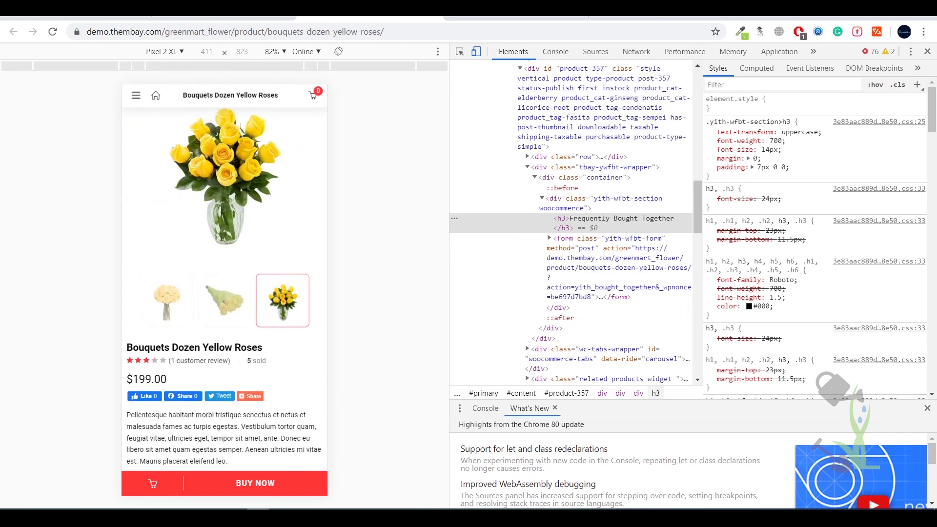
pyautogui.click(134, 100)
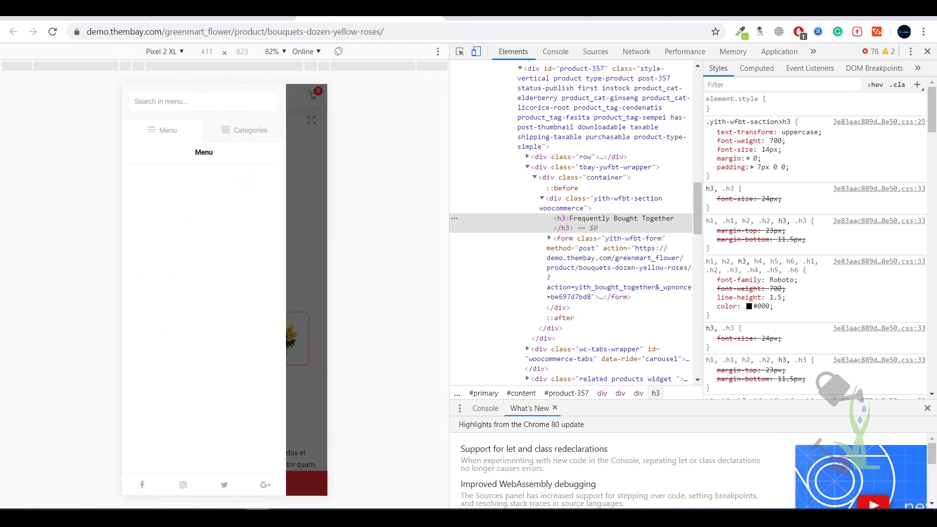
pyautogui.click(299, 158)
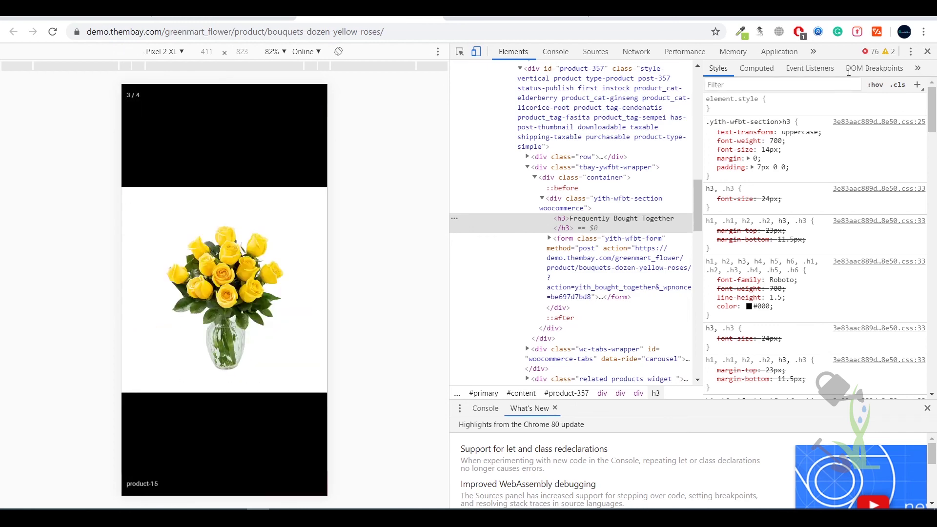
pyautogui.click(230, 265)
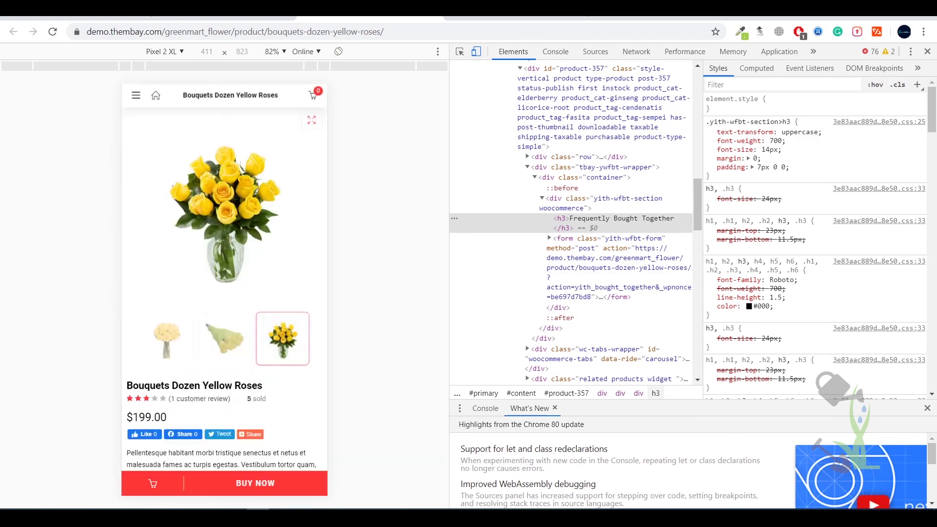
pyautogui.click(927, 51)
# Step: Return to the GFlowers catalog home page with Alt+Left and scroll down to the footer
pyautogui.hotkey('alt', 'Left')
pyautogui.scroll(-15, 492, 276)
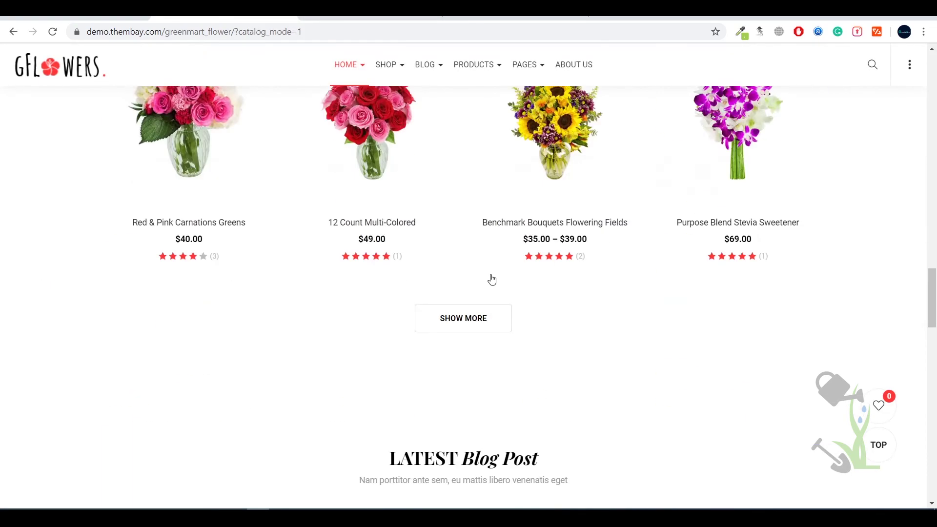
pyautogui.scroll(-8, 494, 270)
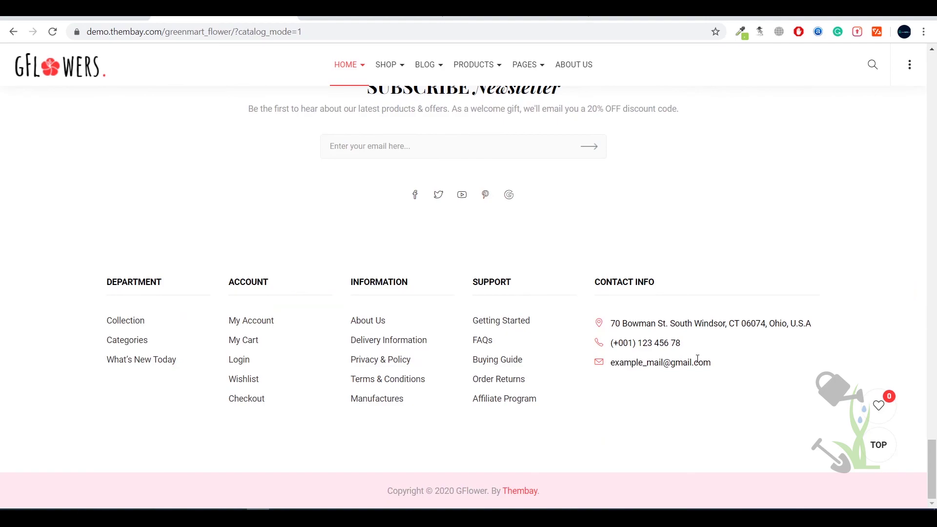
pyautogui.scroll(20, 643, 418)
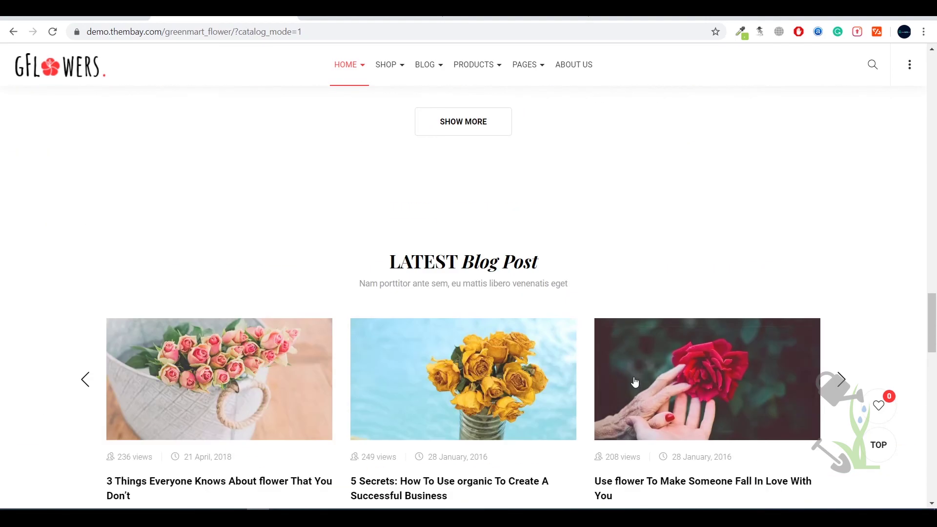
pyautogui.scroll(5, 632, 377)
pyautogui.scroll(-20, 627, 372)
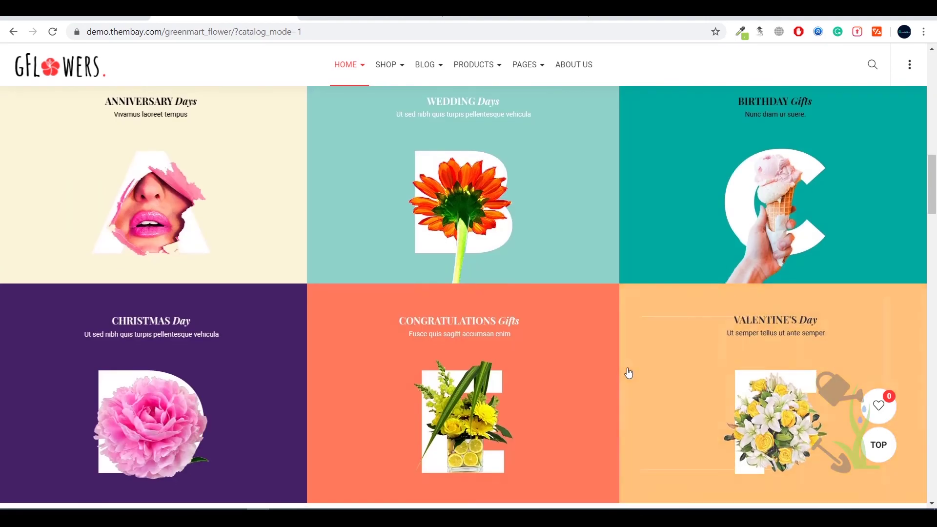
pyautogui.scroll(-8, 580, 367)
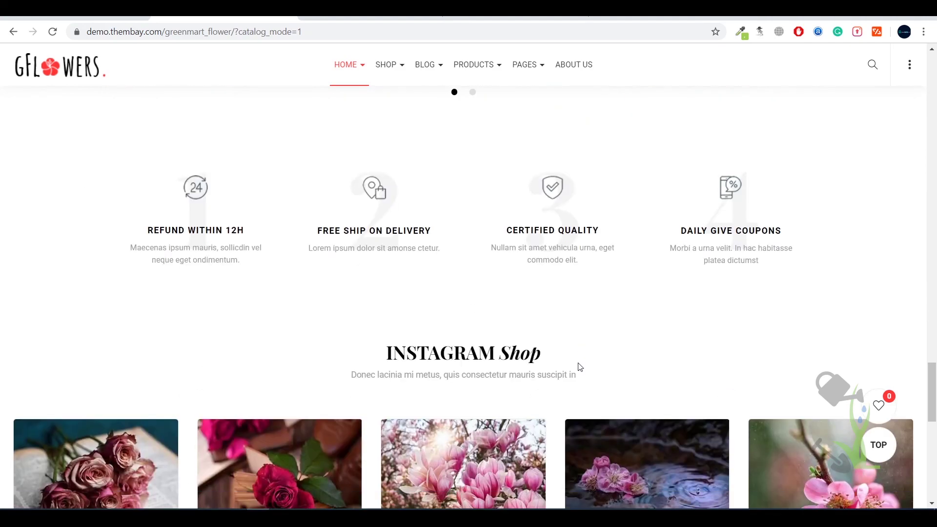
pyautogui.scroll(-13, 588, 361)
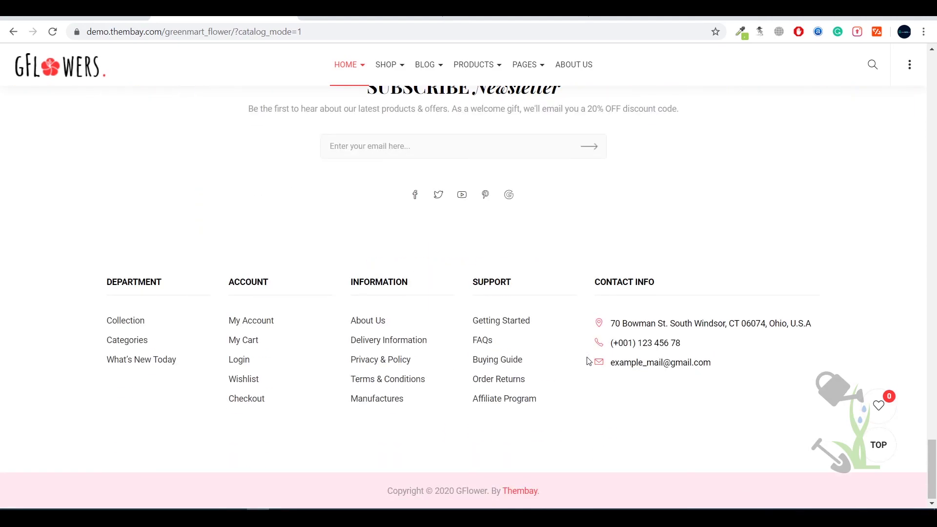